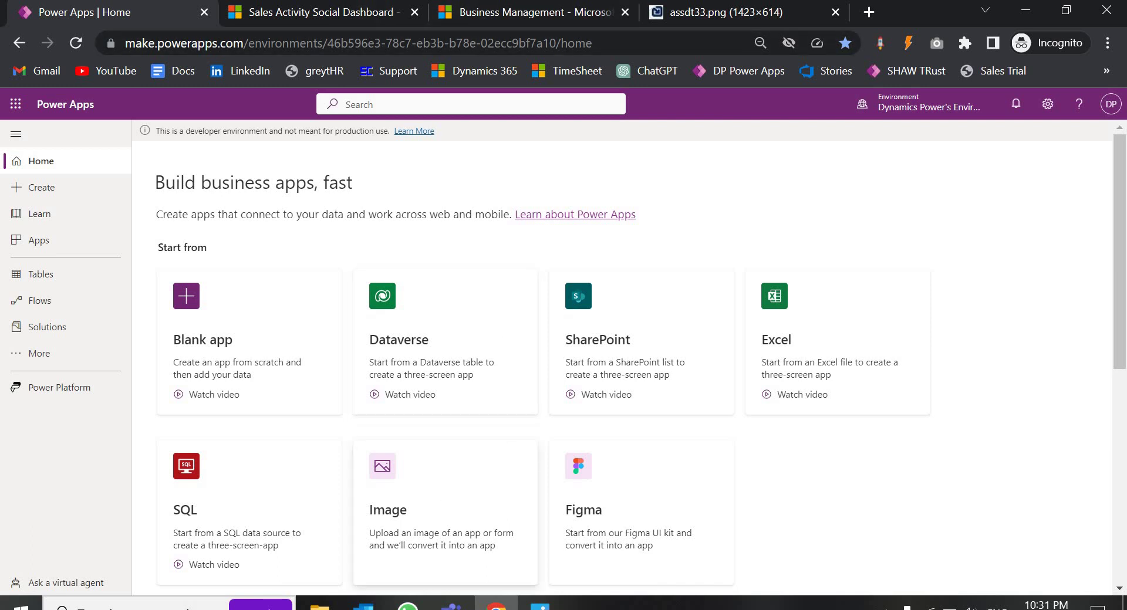
# Step: View the sample report images Table.png, 2.png and 3.png in Photos and return to the browser
pyautogui.click(539, 605)
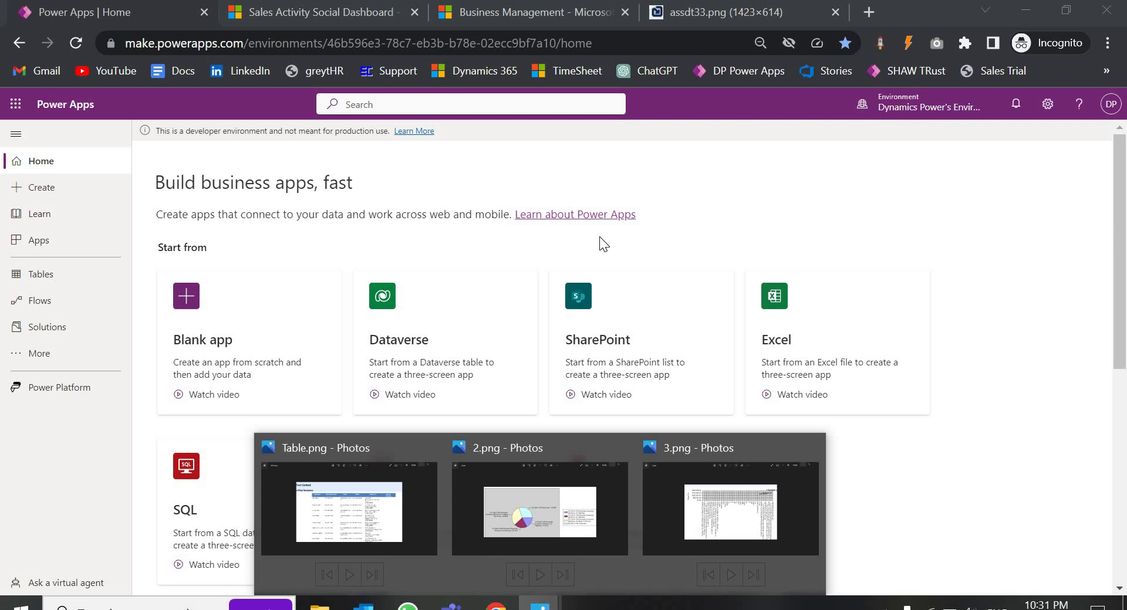
pyautogui.click(377, 543)
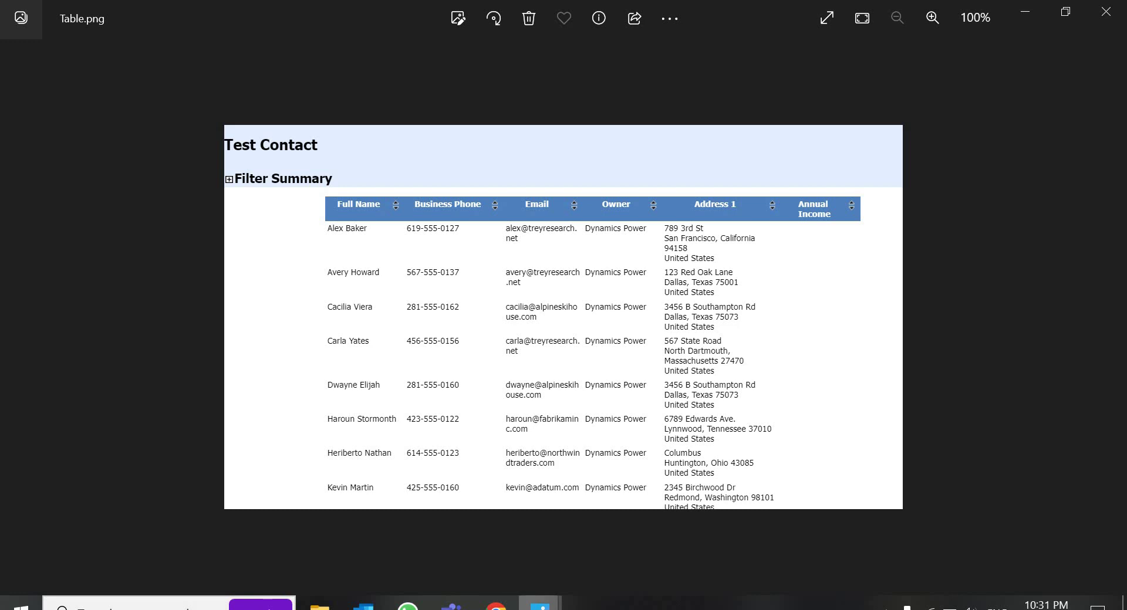
pyautogui.moveTo(539, 604)
pyautogui.click(537, 509)
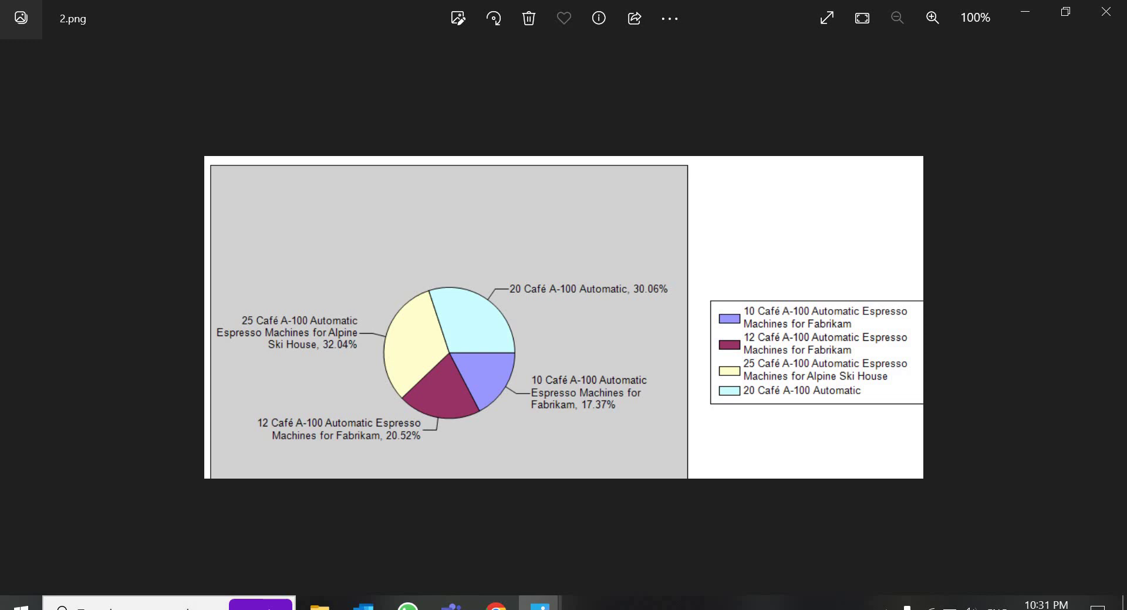
pyautogui.moveTo(539, 605)
pyautogui.click(720, 479)
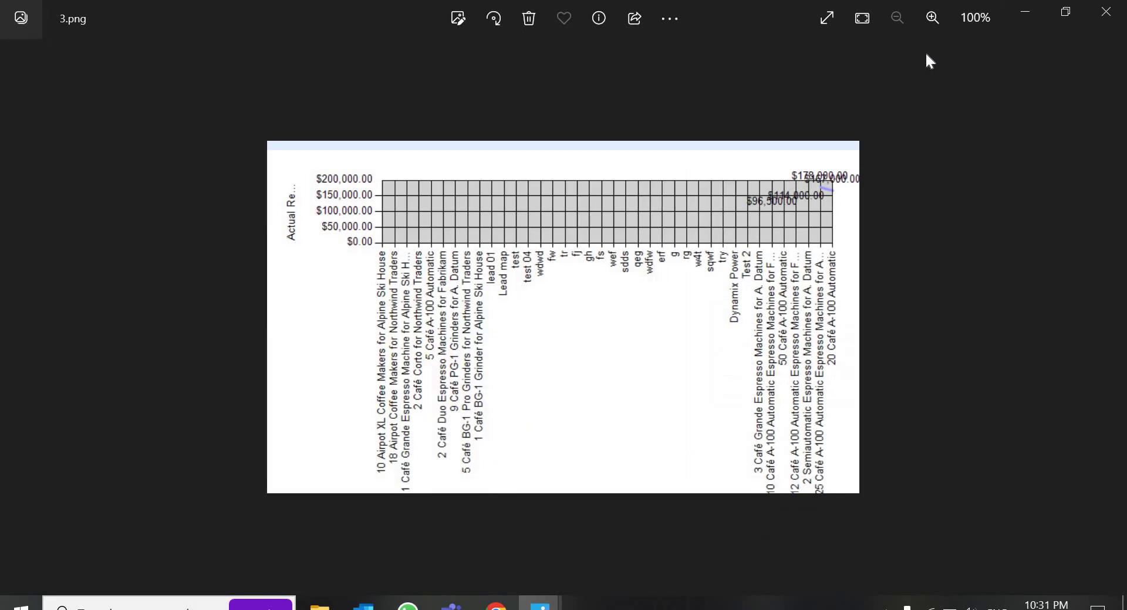
pyautogui.click(1019, 16)
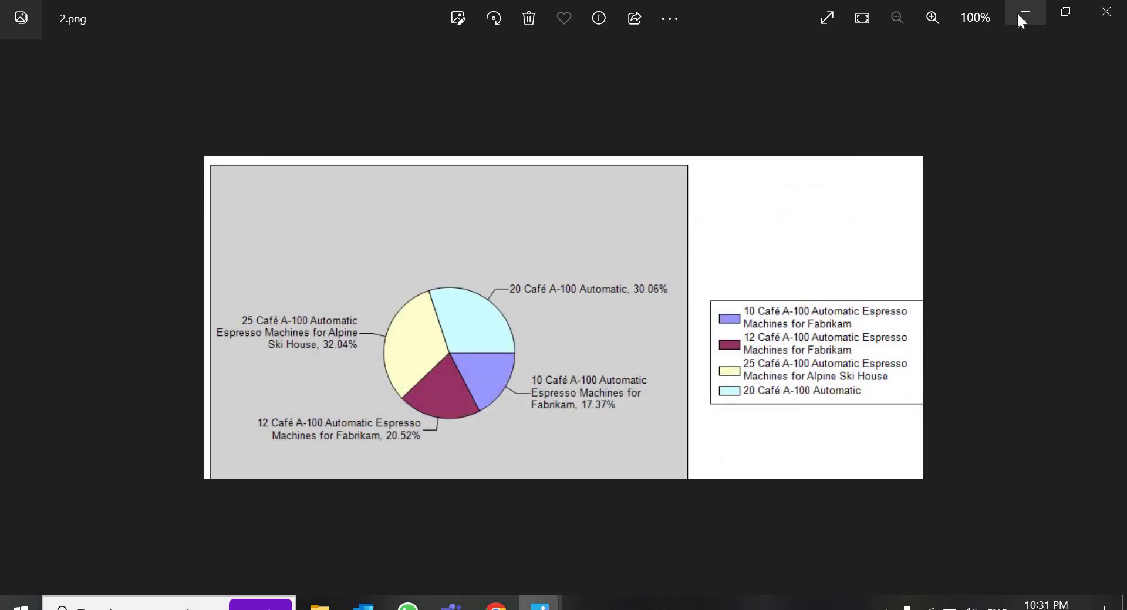
pyautogui.click(1020, 12)
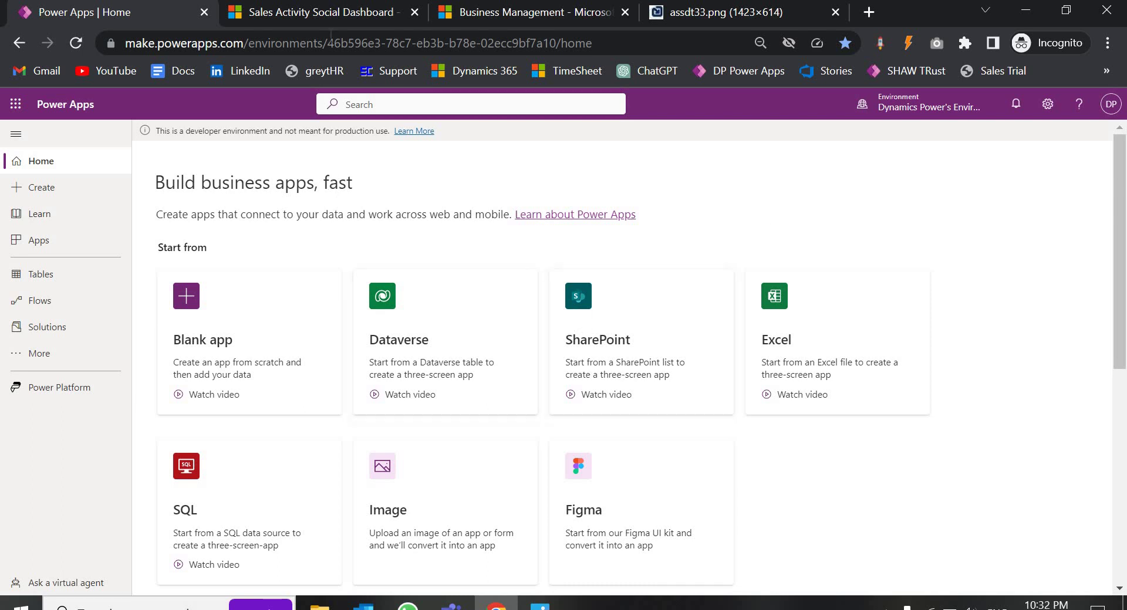
# Step: Switch to Dynamics 365, open the Reports list of the Sales area, and view the assdt33.png reference image
pyautogui.click(328, 17)
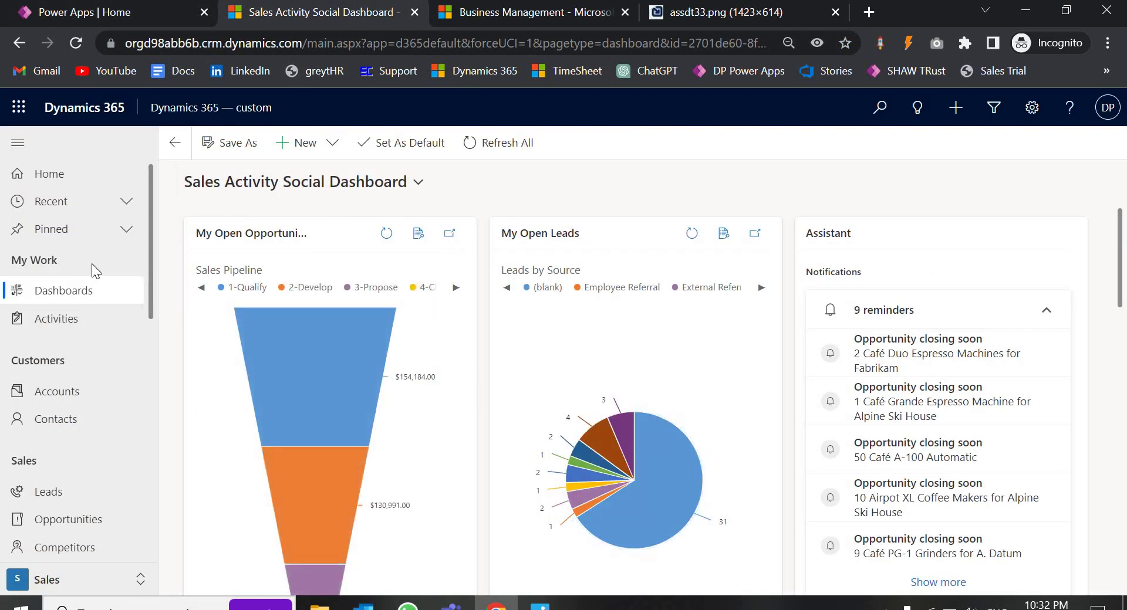
pyautogui.scroll(-8, 94, 293)
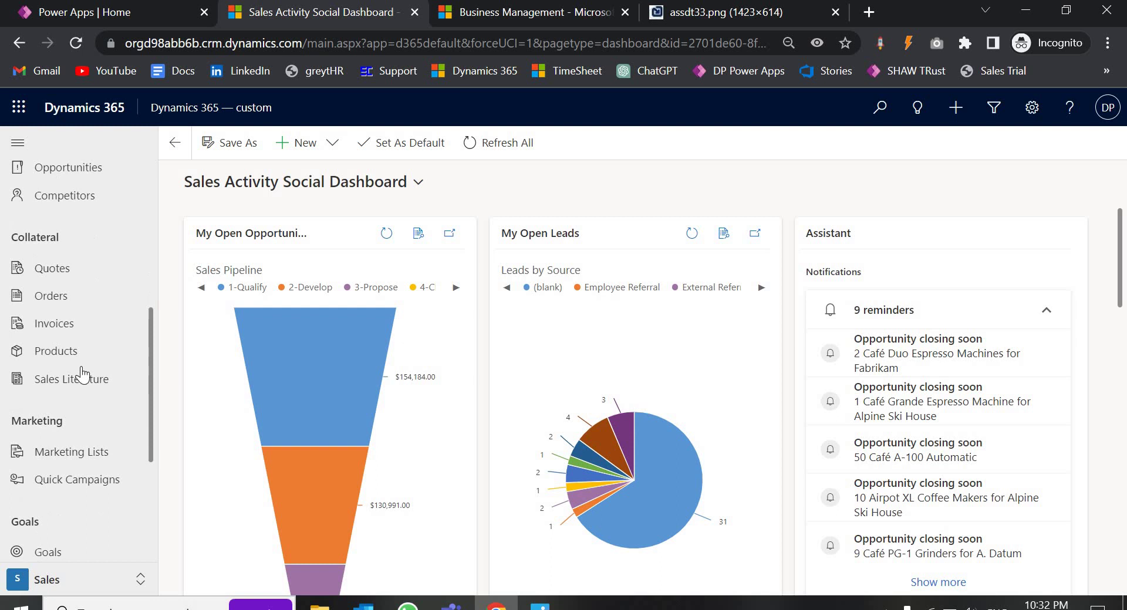
pyautogui.scroll(-3, 82, 373)
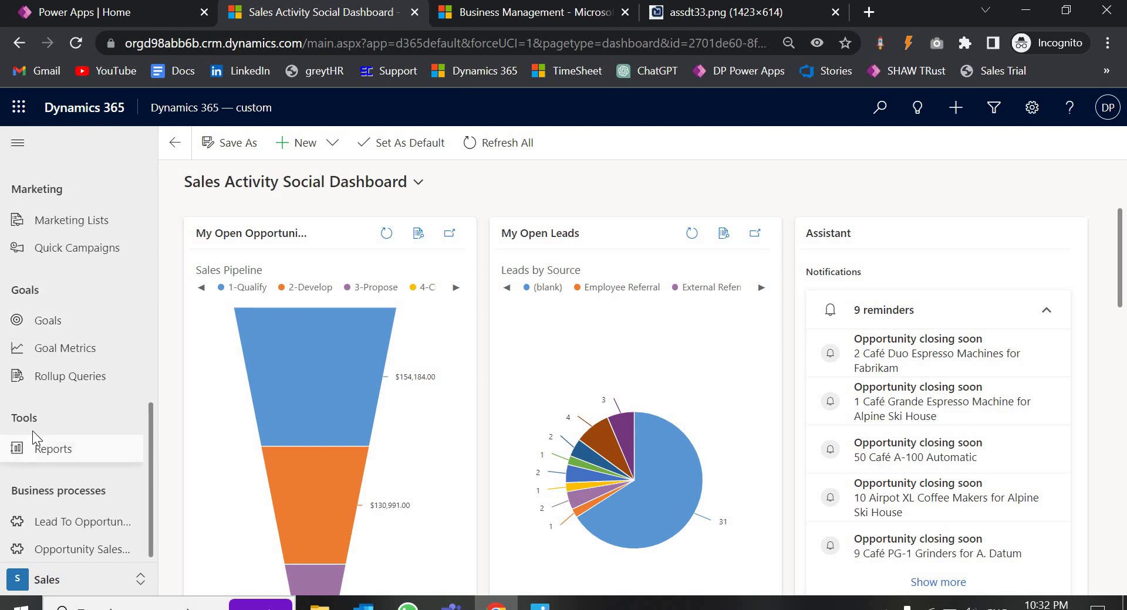
pyautogui.click(74, 461)
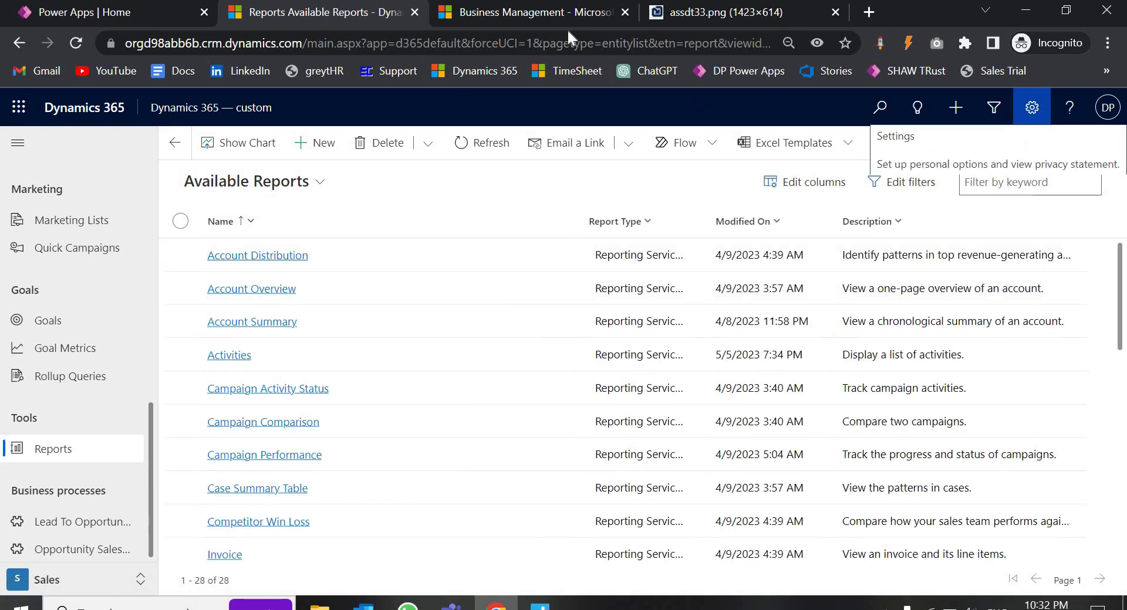
pyautogui.click(668, 13)
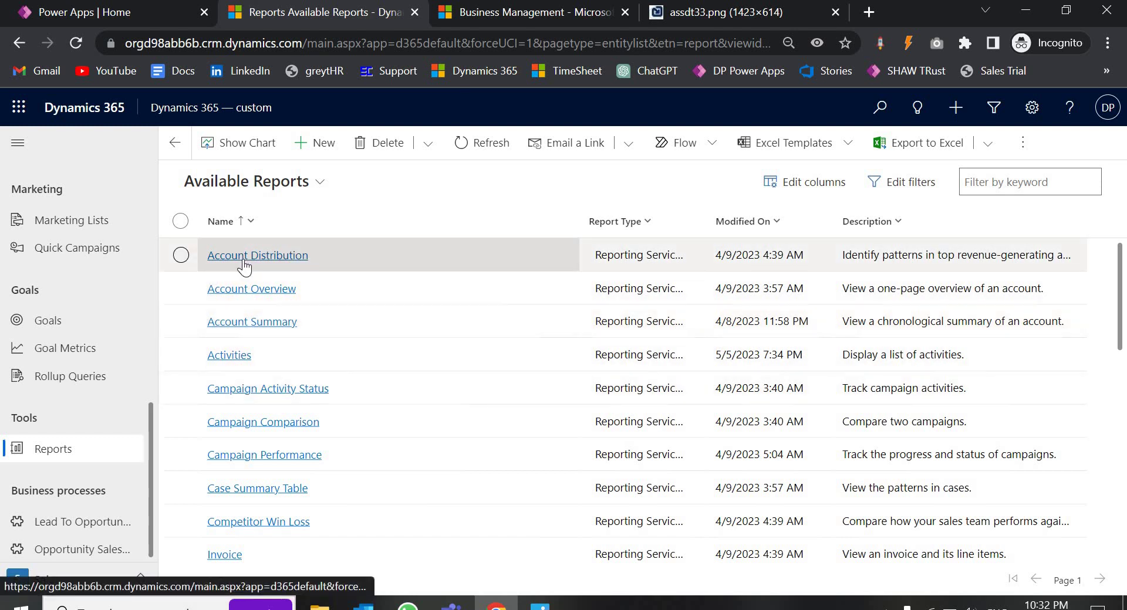
# Step: Run the Account Distribution report and look through its statistics and charts
pyautogui.click(179, 256)
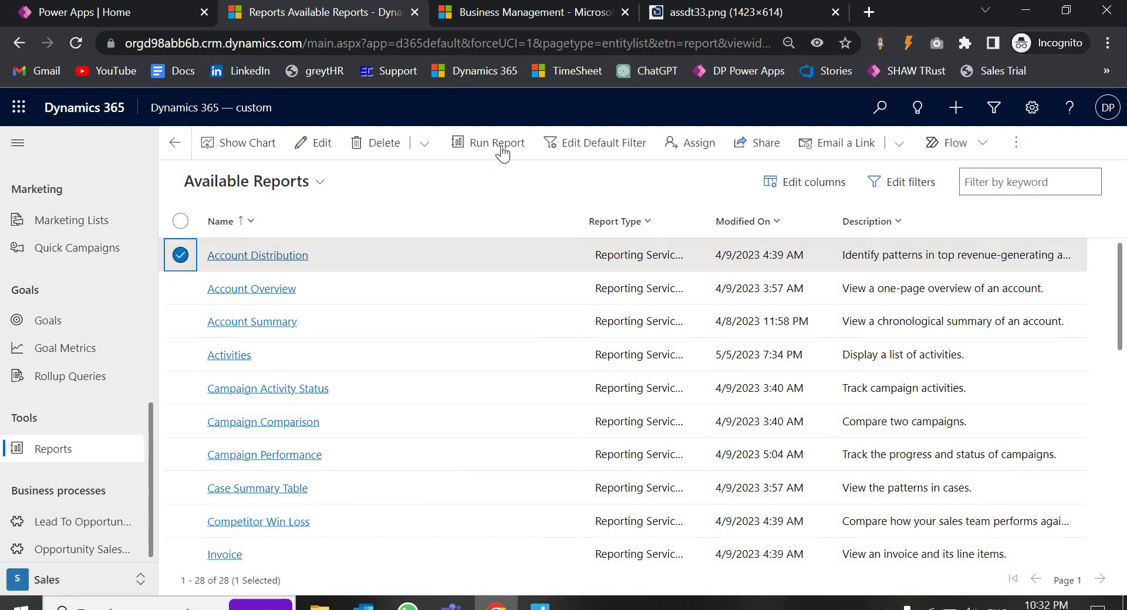
pyautogui.click(501, 144)
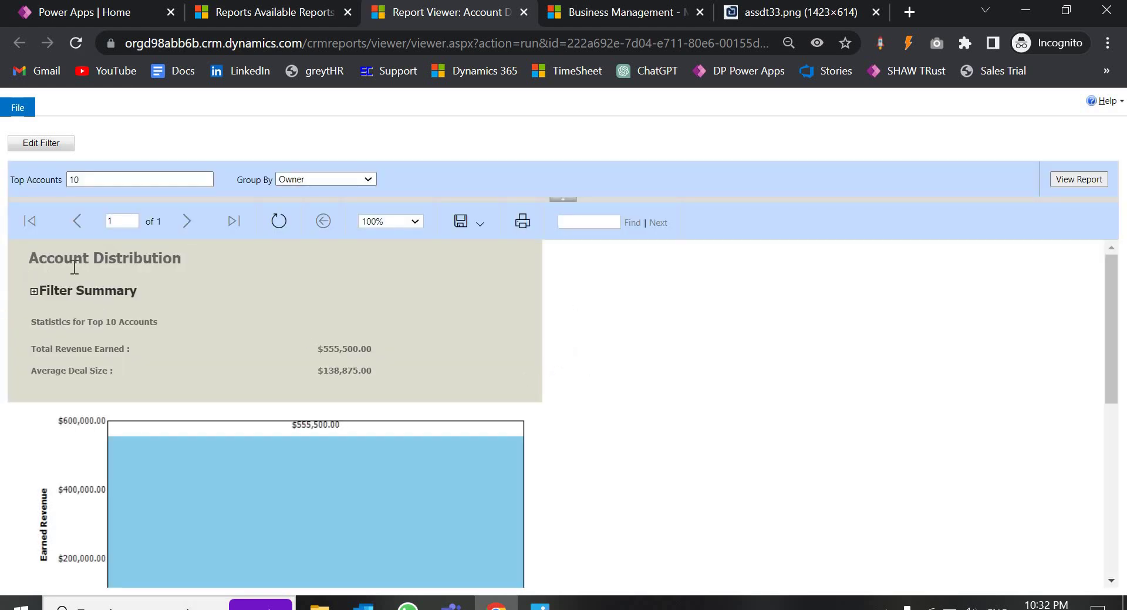
pyautogui.scroll(-2, 248, 381)
pyautogui.scroll(-5, 247, 381)
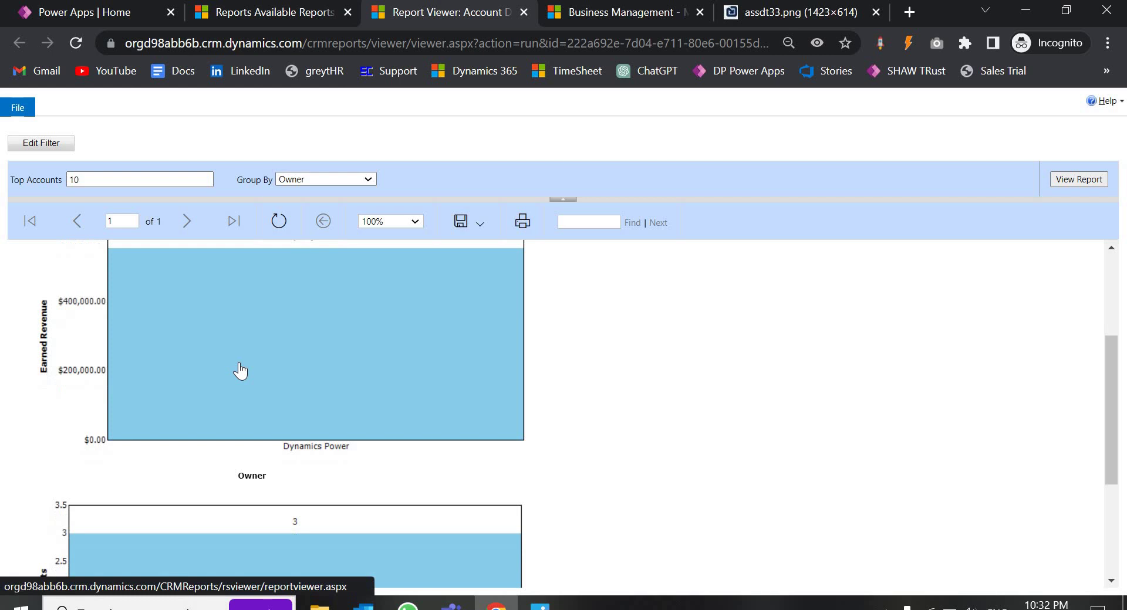
pyautogui.scroll(7, 446, 379)
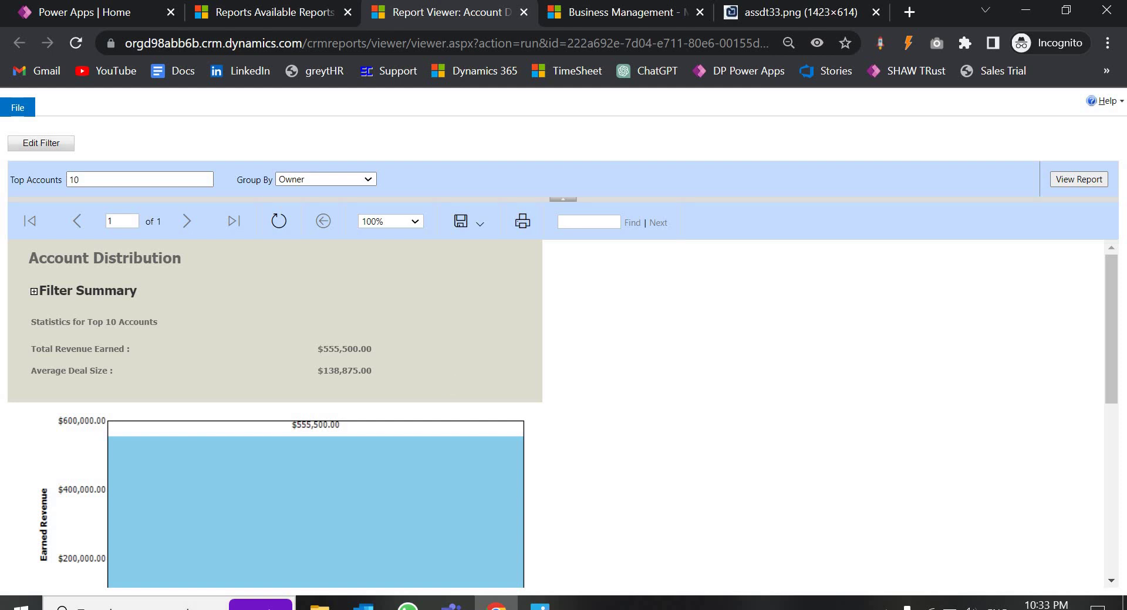
# Step: Compare the report with the sample images Table.png and 2.png, and go back to the report viewer
pyautogui.click(350, 506)
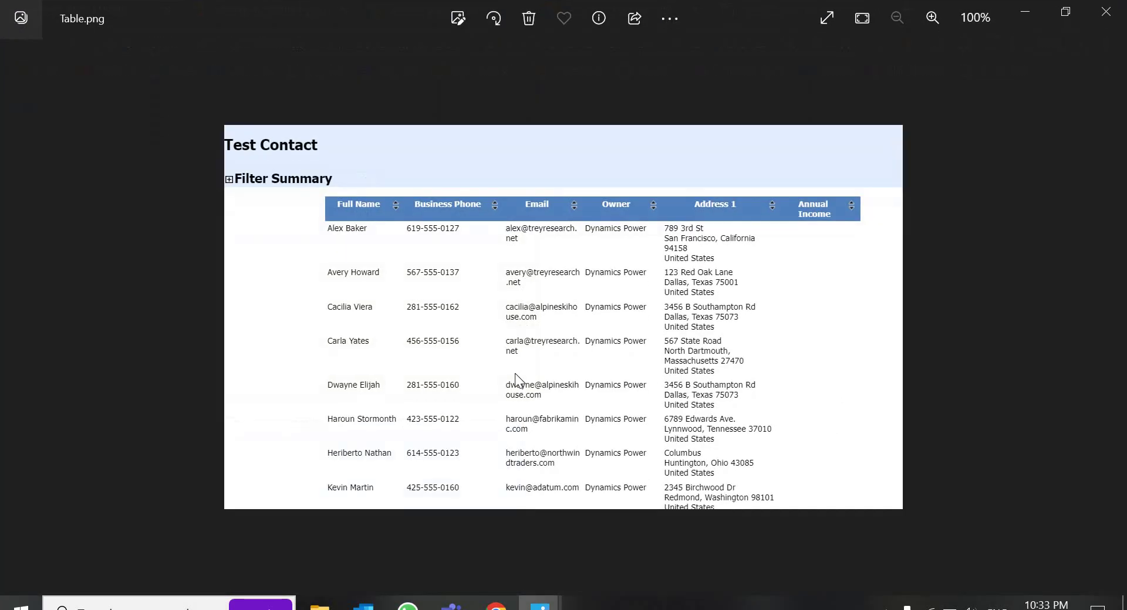
pyautogui.moveTo(549, 608)
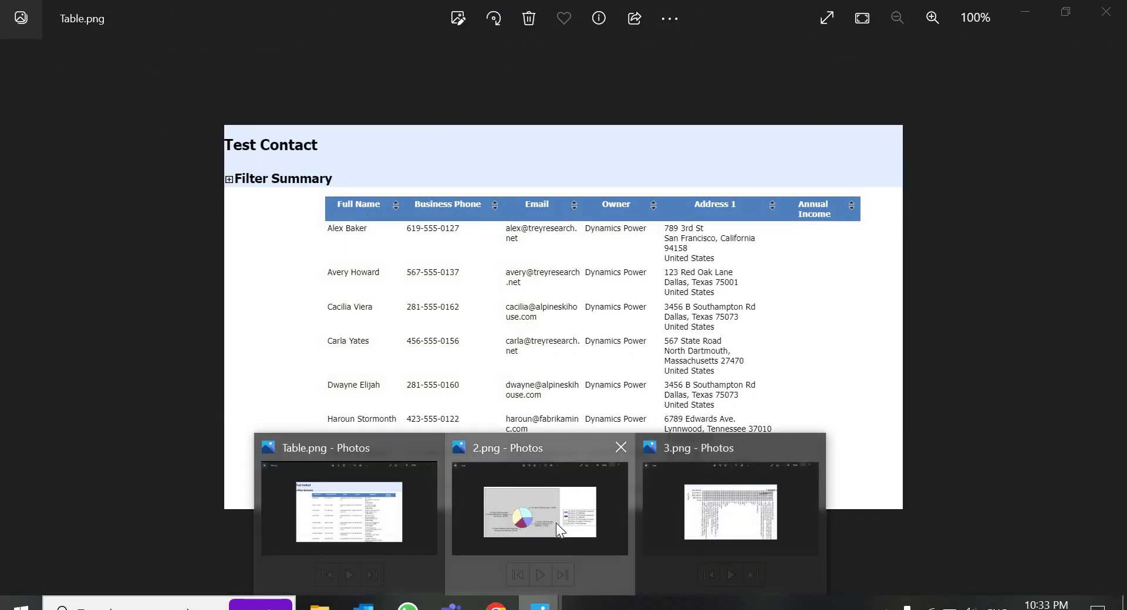
pyautogui.click(556, 523)
pyautogui.click(1027, 16)
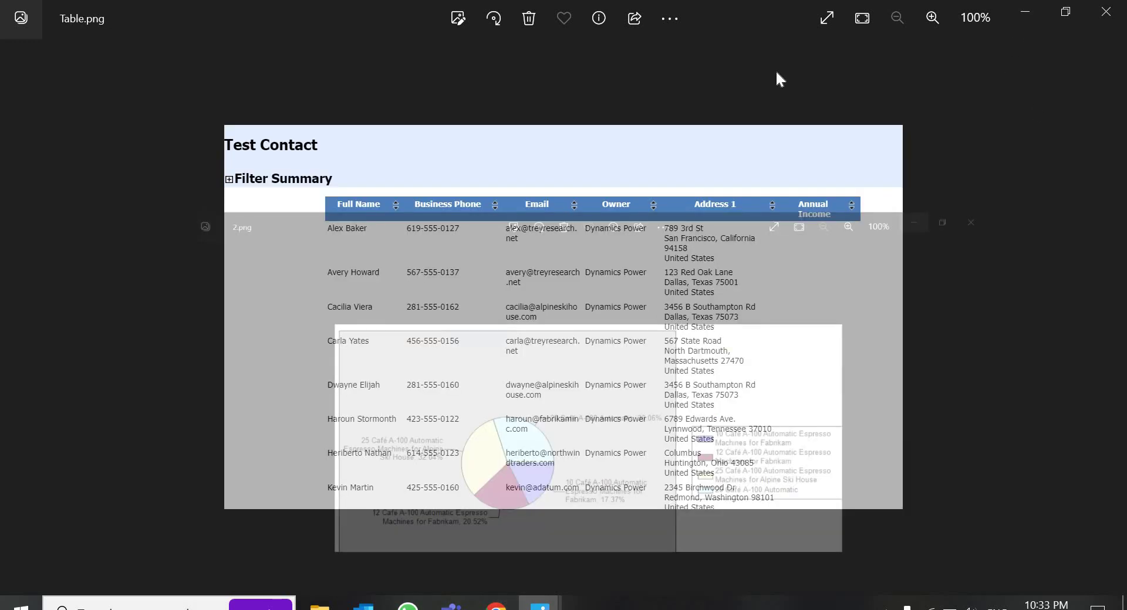
pyautogui.hotkey('alt', 'F4')
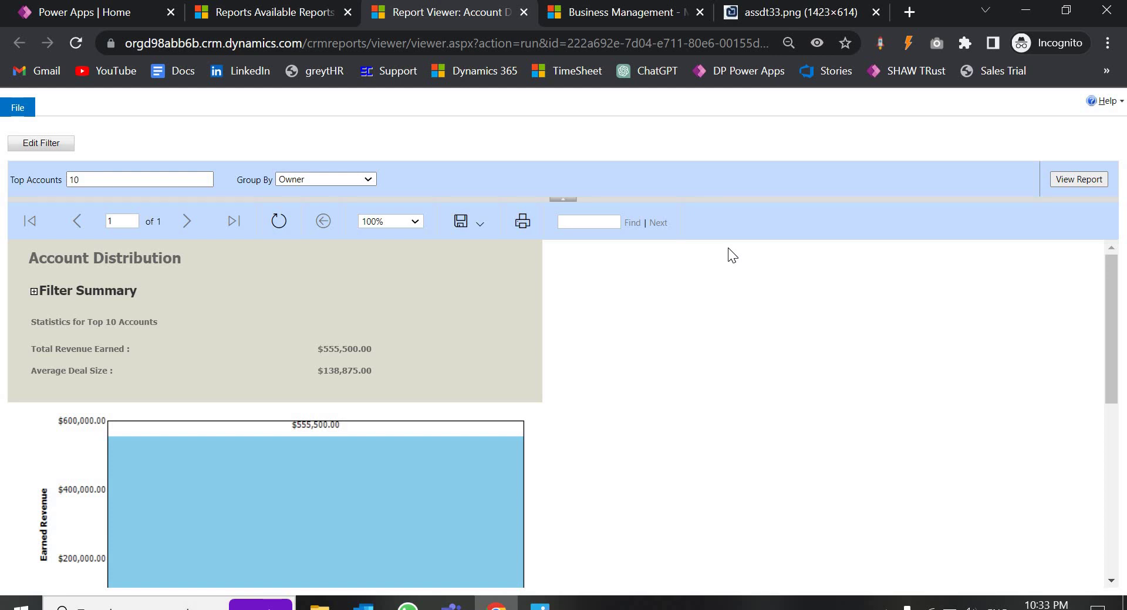
# Step: Check the sharing options of the Account Distribution report in the reports list and close them without sharing
pyautogui.click(254, 14)
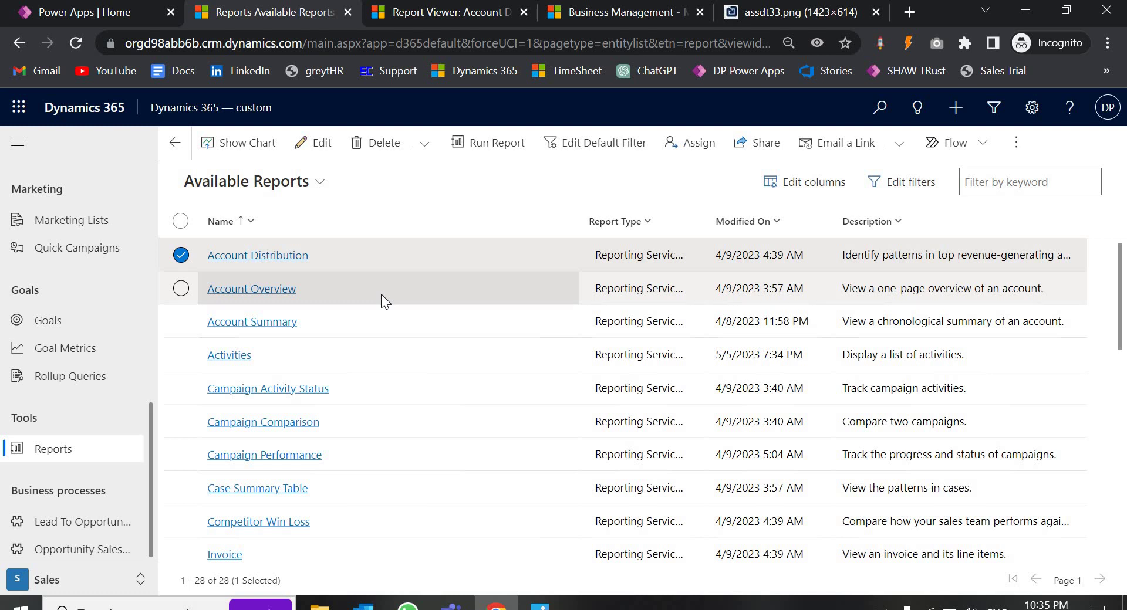
pyautogui.click(759, 148)
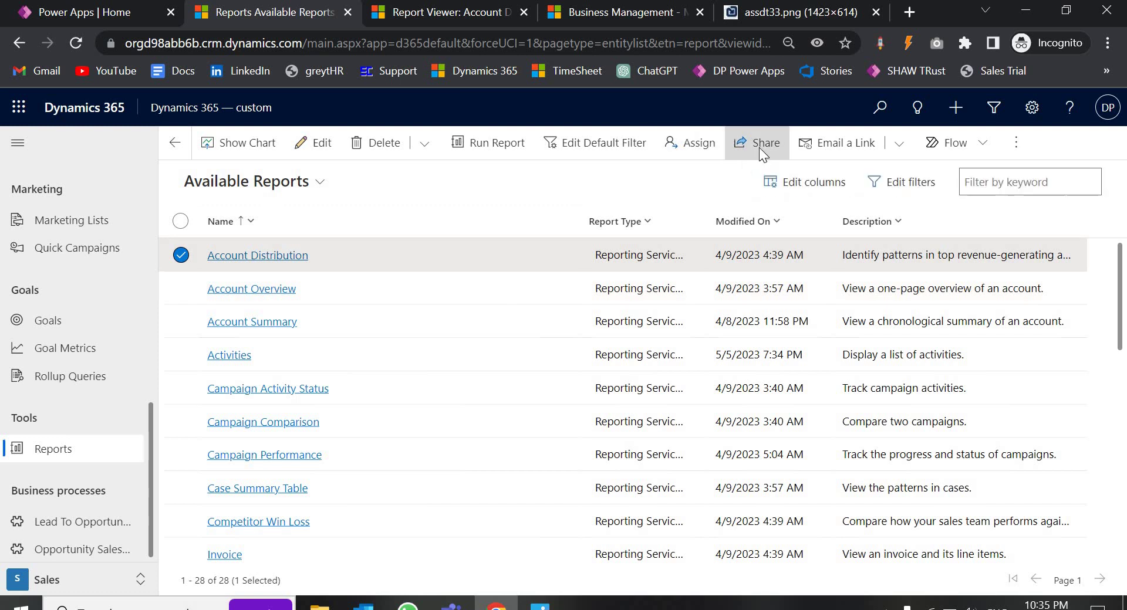
pyautogui.click(466, 218)
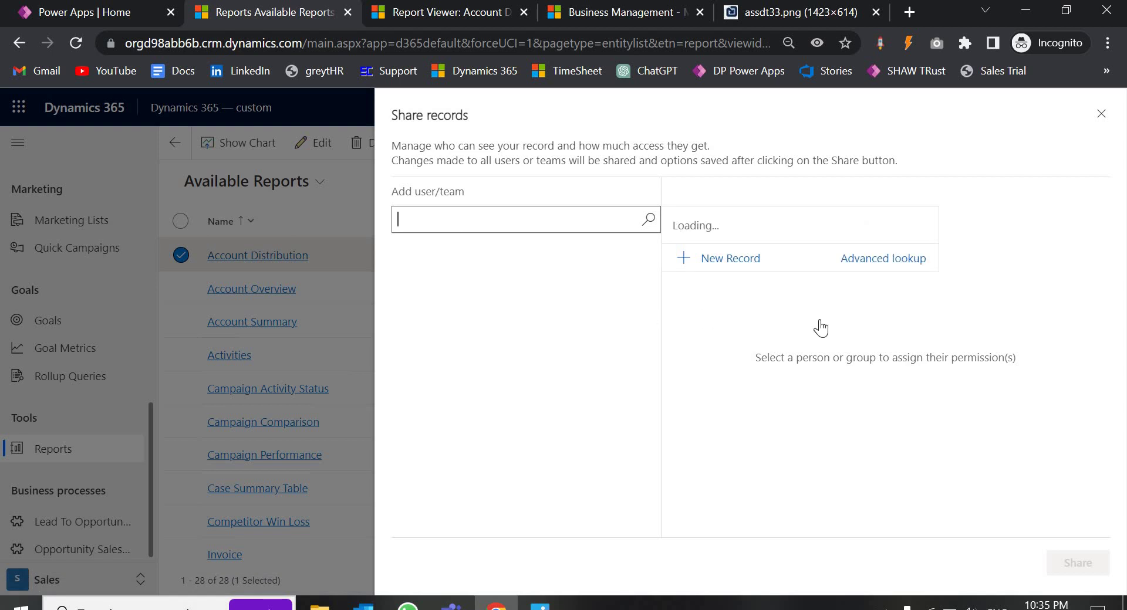
pyautogui.scroll(-5, 842, 327)
pyautogui.scroll(-3, 841, 327)
pyautogui.click(1100, 114)
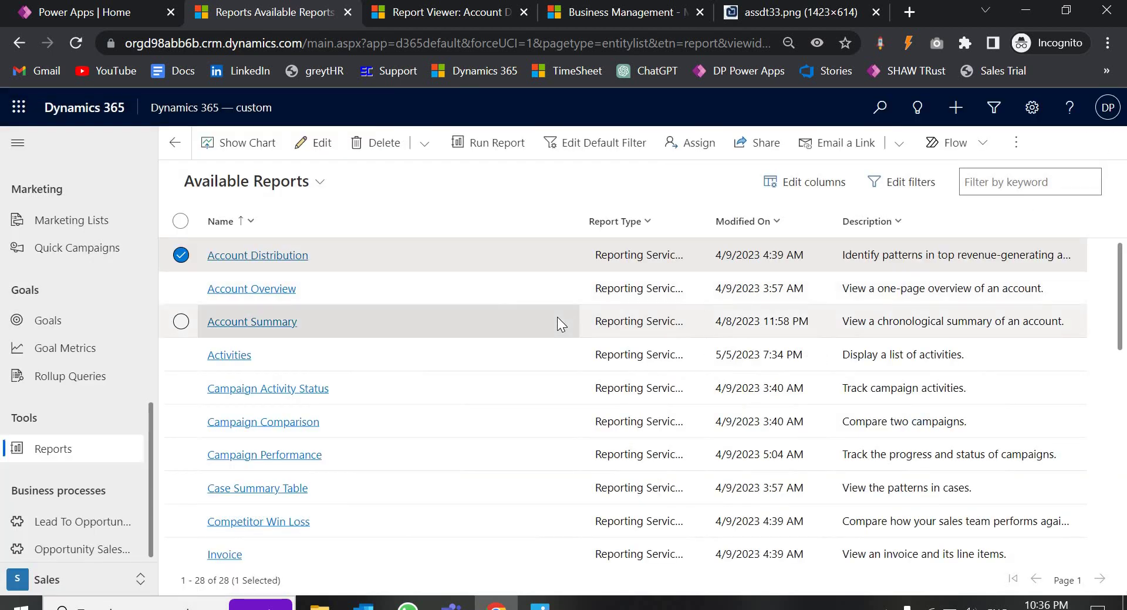
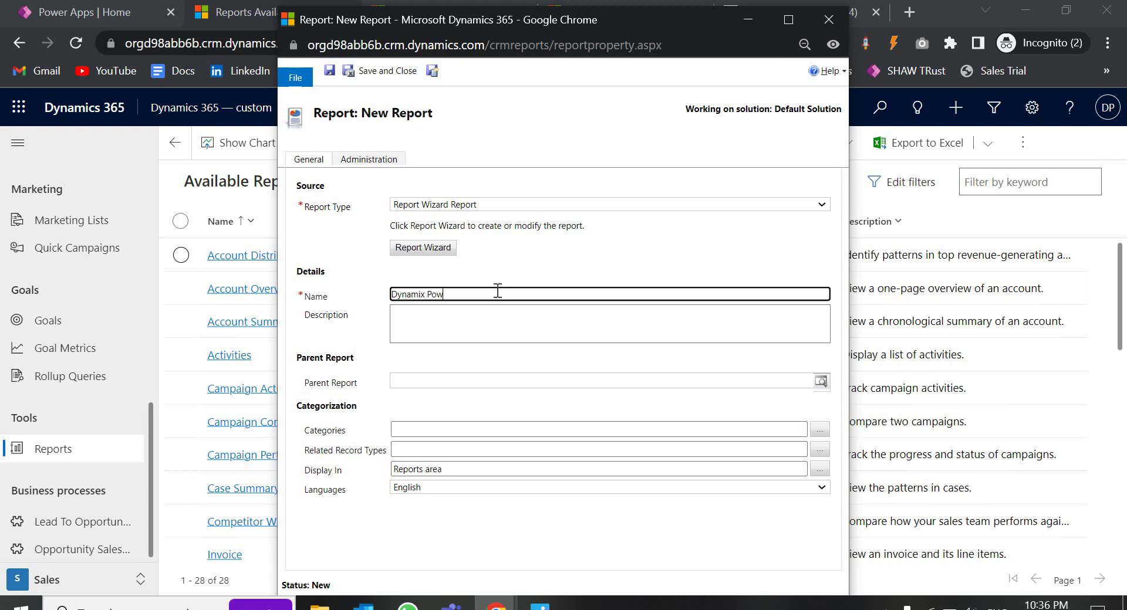
# Step: Launch the Report Wizard and choose to start a new report rather than an existing one
pyautogui.click(418, 254)
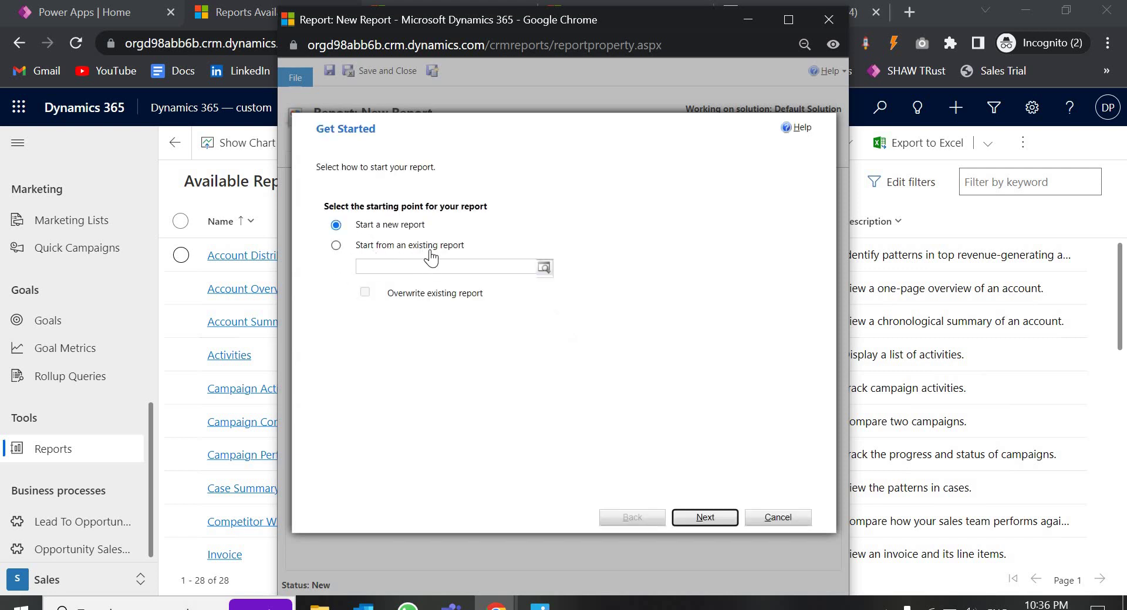
pyautogui.click(336, 246)
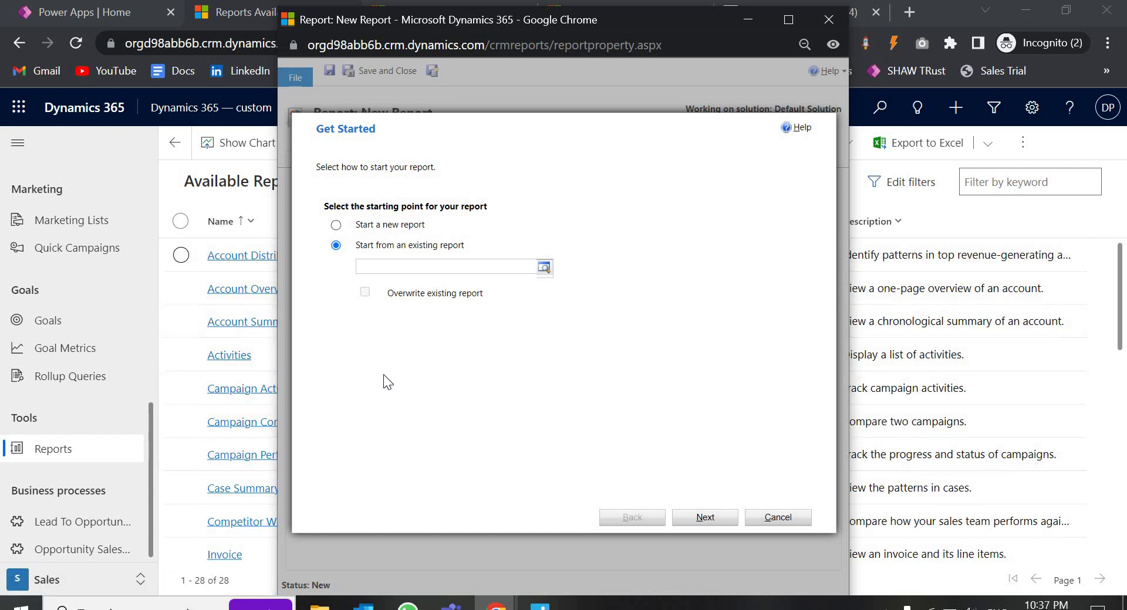
pyautogui.click(336, 227)
pyautogui.click(725, 517)
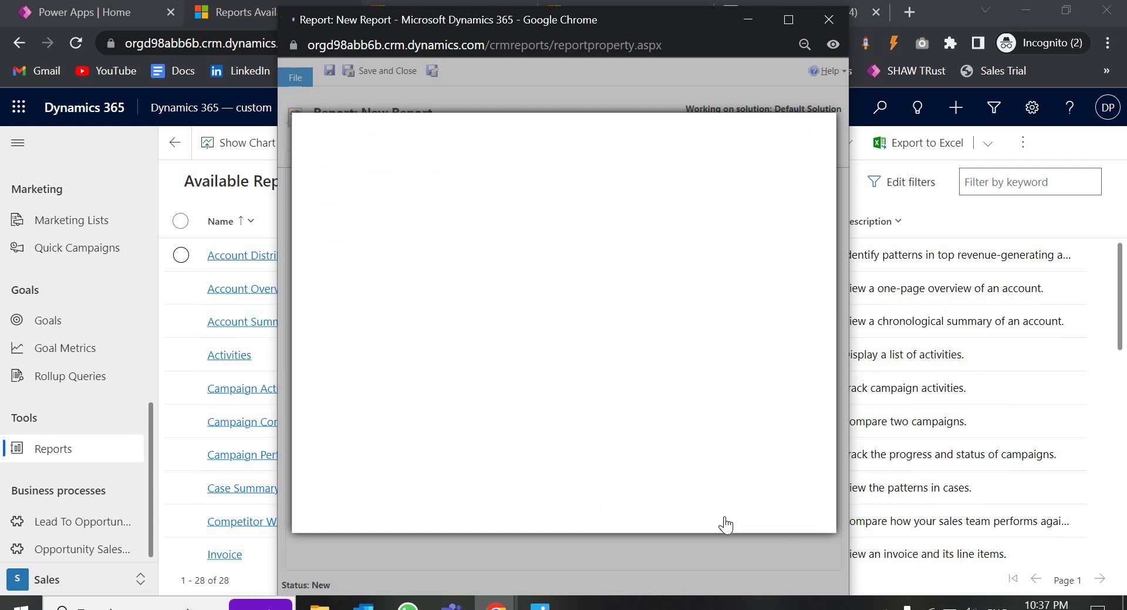
# Step: Name the report Dynamix Power Opportunities, set its primary record type to Opportunities, and continue to the record selection
pyautogui.click(608, 226)
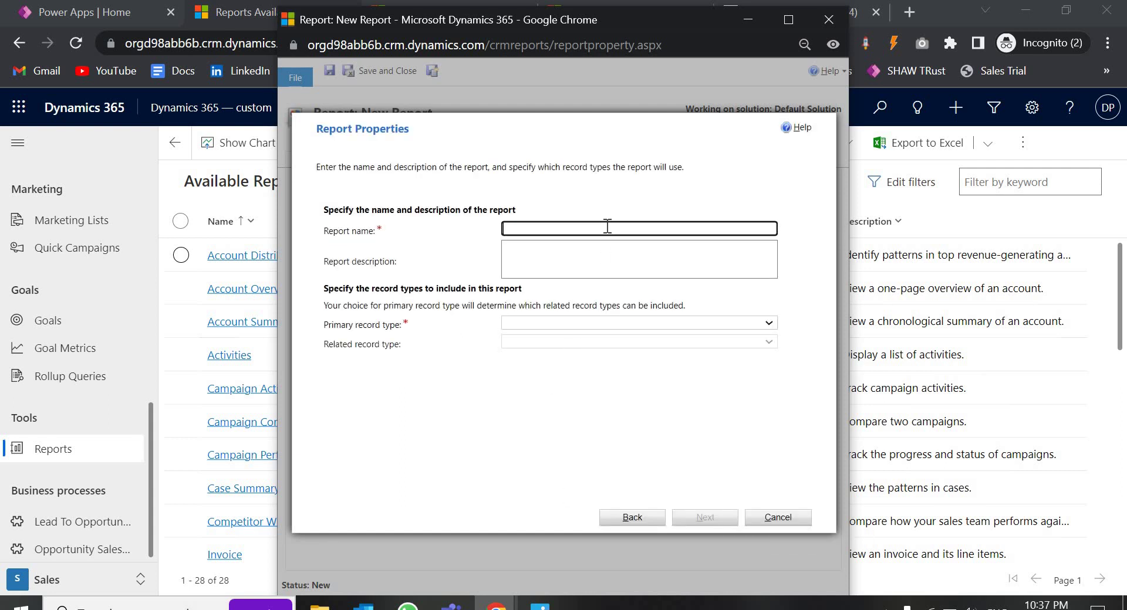
pyautogui.write('Dynamix Power Opportunities')
pyautogui.click(532, 324)
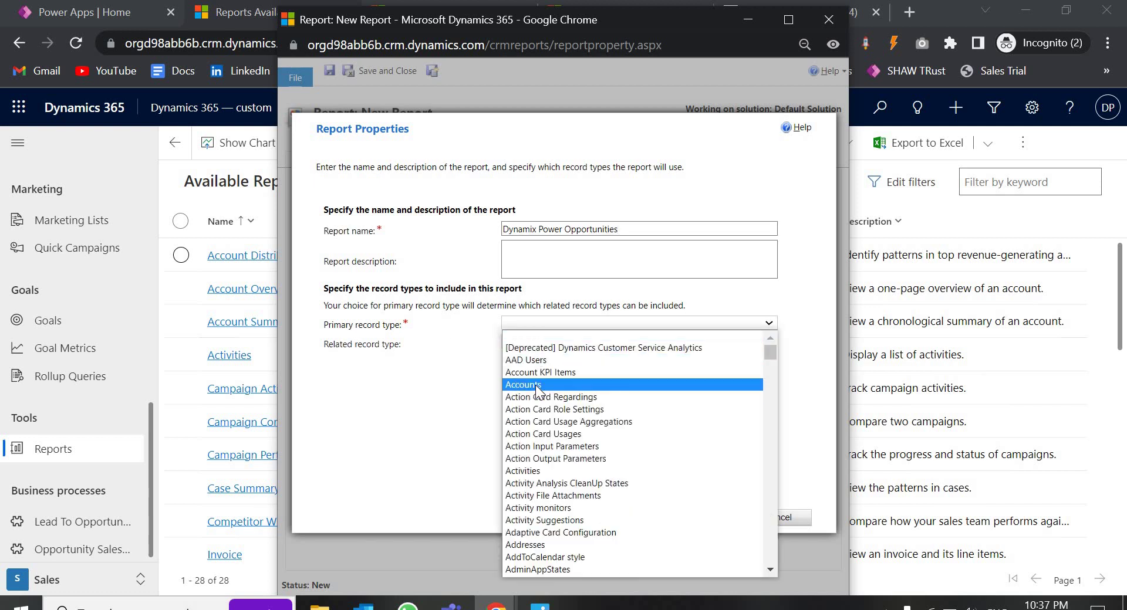
pyautogui.scroll(-5, 557, 467)
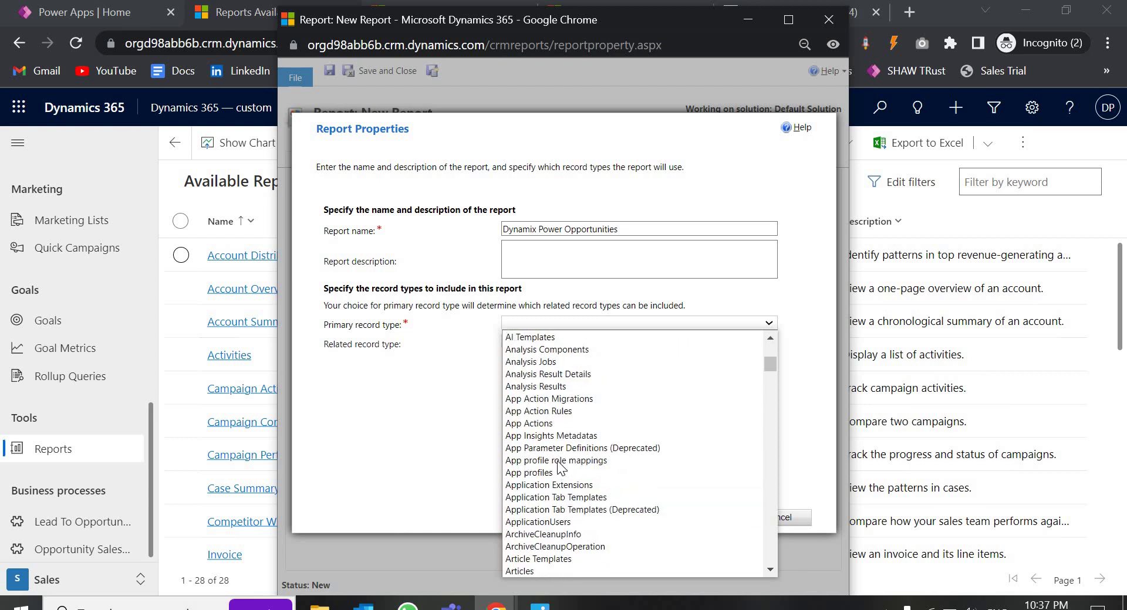
pyautogui.scroll(-5, 558, 468)
pyautogui.write('od')
pyautogui.press('Down')
pyautogui.press('Down')
pyautogui.press('Down')
pyautogui.press('Down')
pyautogui.press('Down')
pyautogui.press('Down')
pyautogui.press('Down')
pyautogui.press('Down')
pyautogui.press('Down')
pyautogui.press('Down')
pyautogui.press('Down')
pyautogui.press('Down')
pyautogui.press('Down')
pyautogui.press('Down')
pyautogui.press('Down')
pyautogui.press('Down')
pyautogui.press('Down')
pyautogui.press('Down')
pyautogui.press('Down')
pyautogui.press('Down')
pyautogui.press('Down')
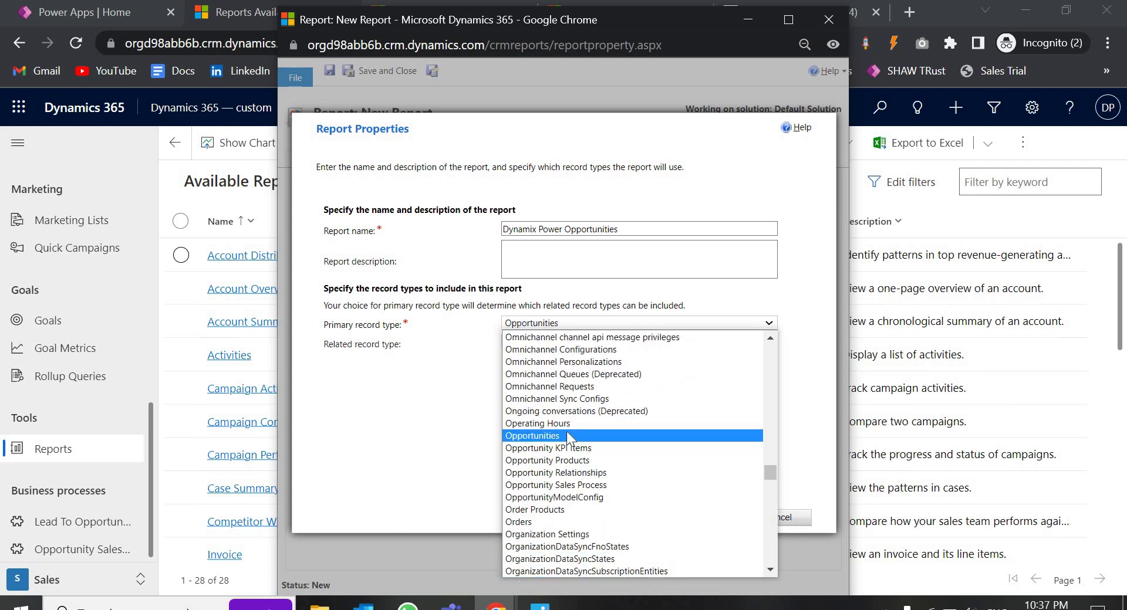
pyautogui.click(568, 437)
pyautogui.click(701, 520)
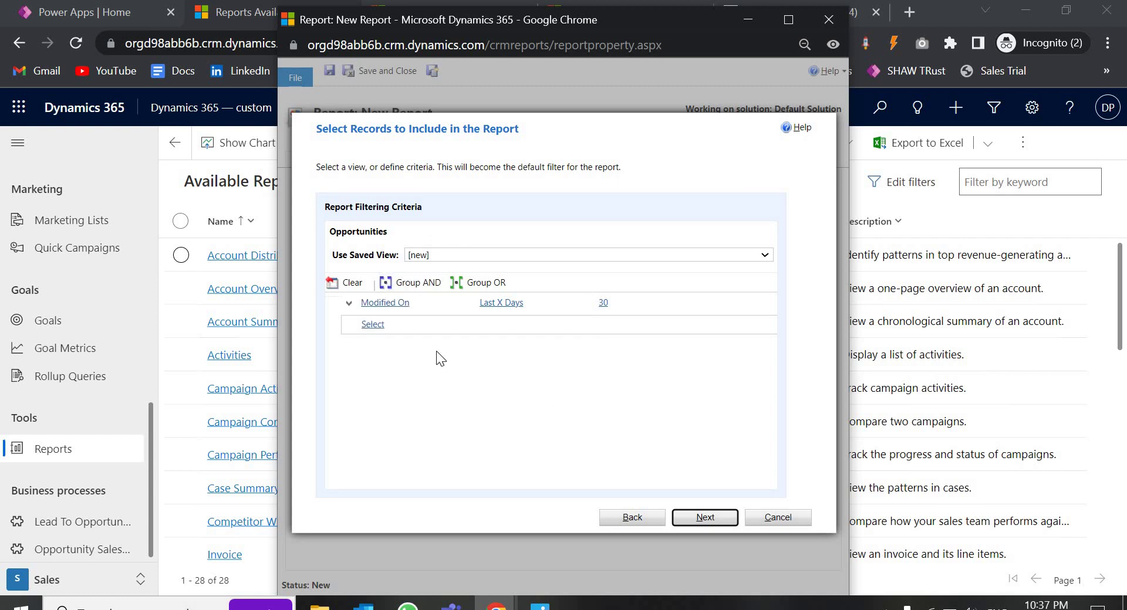
# Step: Base the report's filtering criteria on the saved view All Opportunities
pyautogui.click(453, 258)
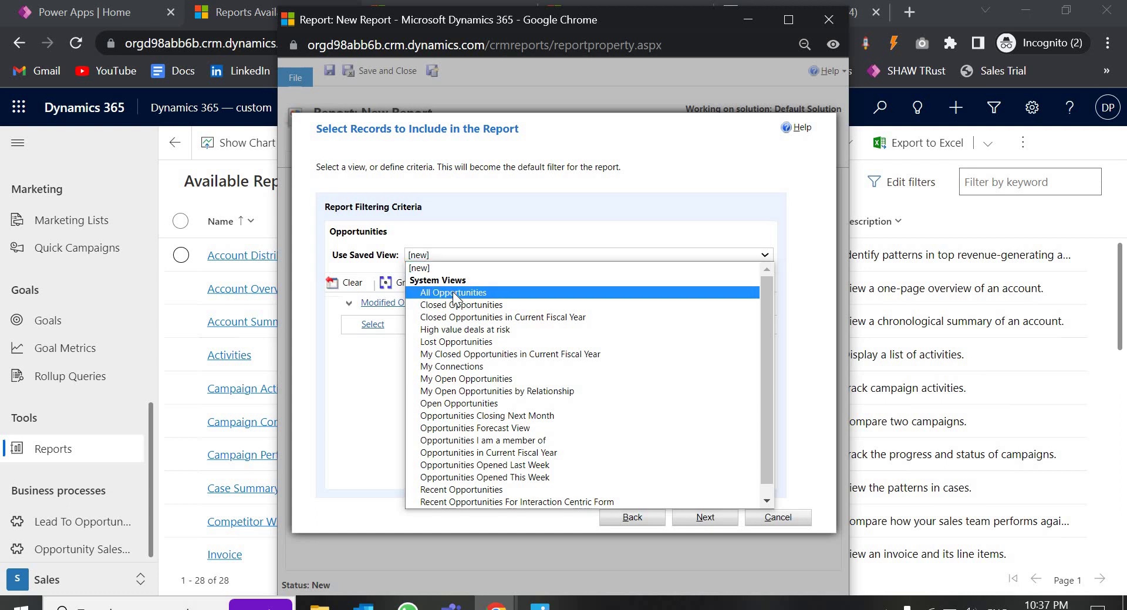
pyautogui.click(457, 270)
# Step: Try to add a filter condition that Account equals Fabrikam, Inc., picking the account from the record lookup
pyautogui.click(373, 301)
pyautogui.click(379, 301)
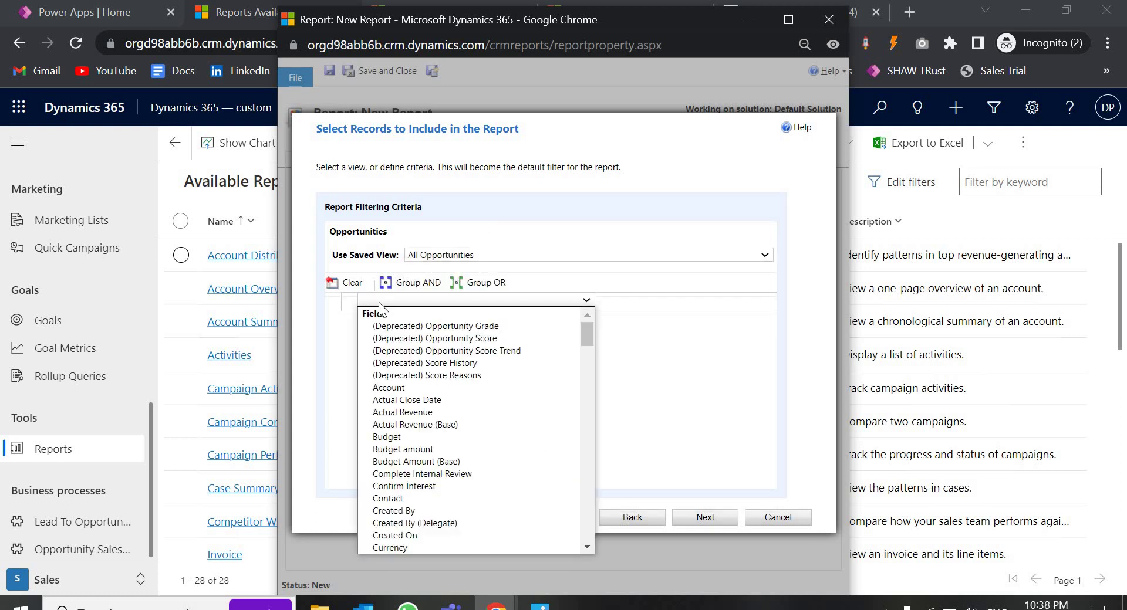
pyautogui.click(403, 388)
pyautogui.click(509, 303)
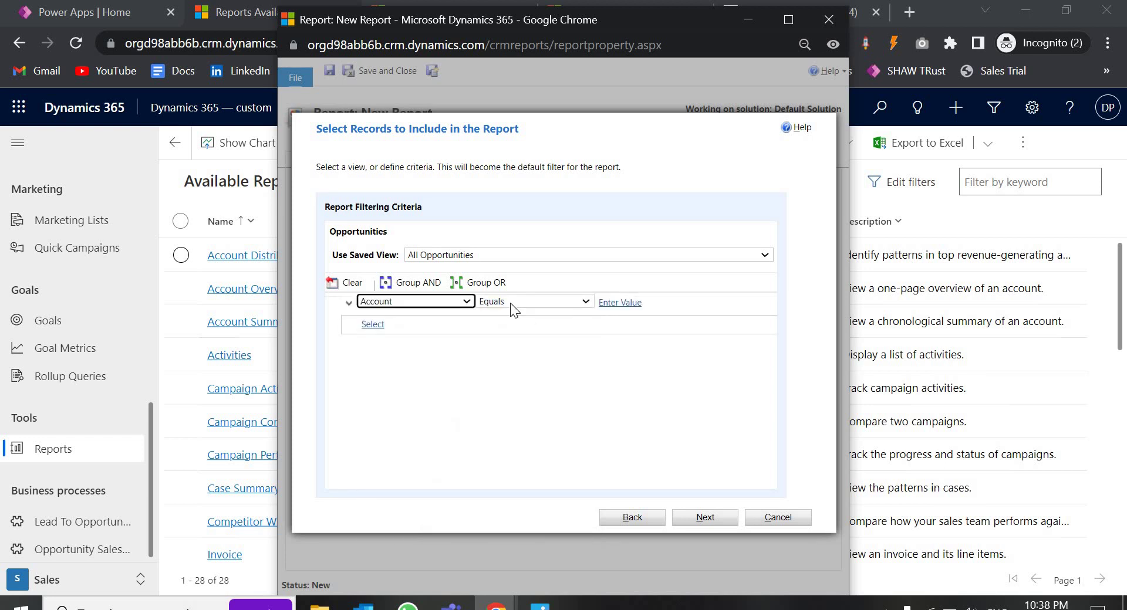
pyautogui.click(509, 303)
pyautogui.click(509, 305)
pyautogui.click(620, 301)
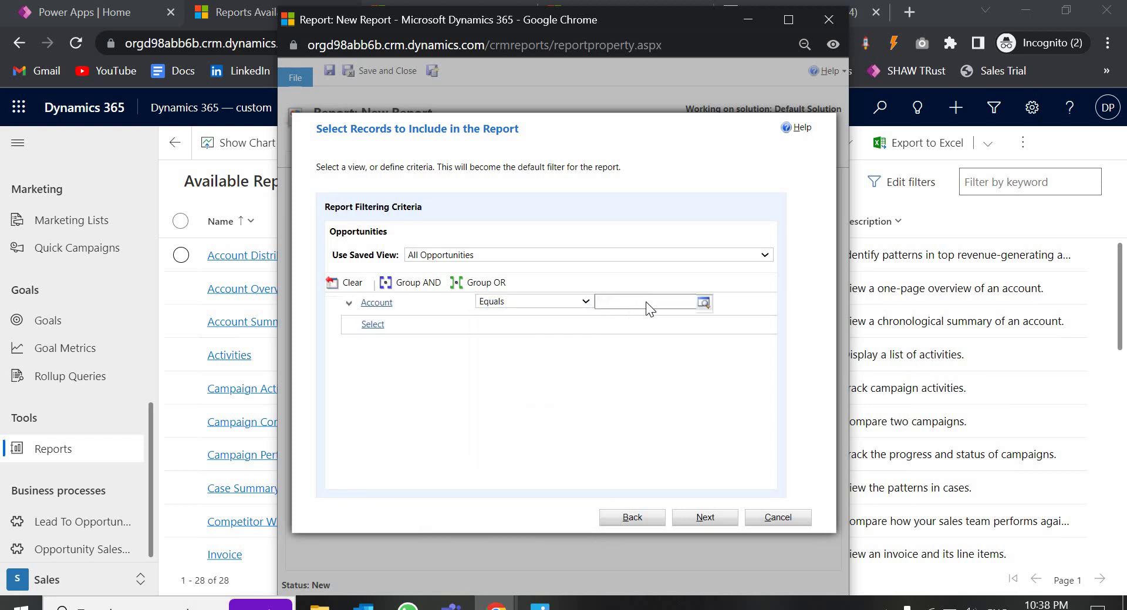
pyautogui.click(669, 303)
pyautogui.click(670, 298)
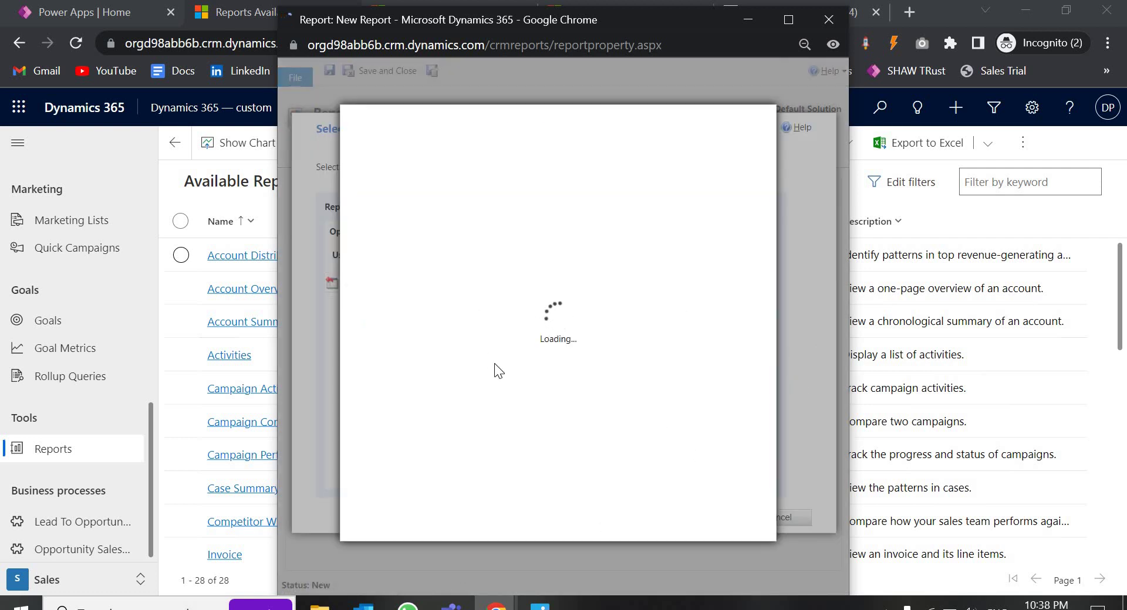
pyautogui.click(380, 316)
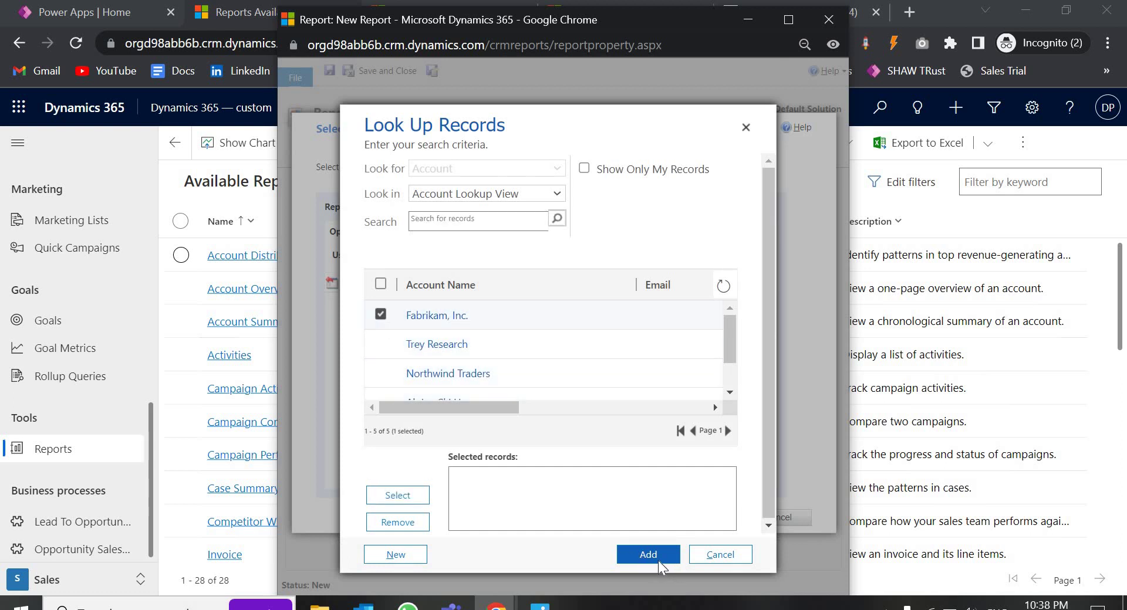
pyautogui.click(657, 561)
# Step: Add a filter condition that Actual Revenue is less than 500.00
pyautogui.click(378, 327)
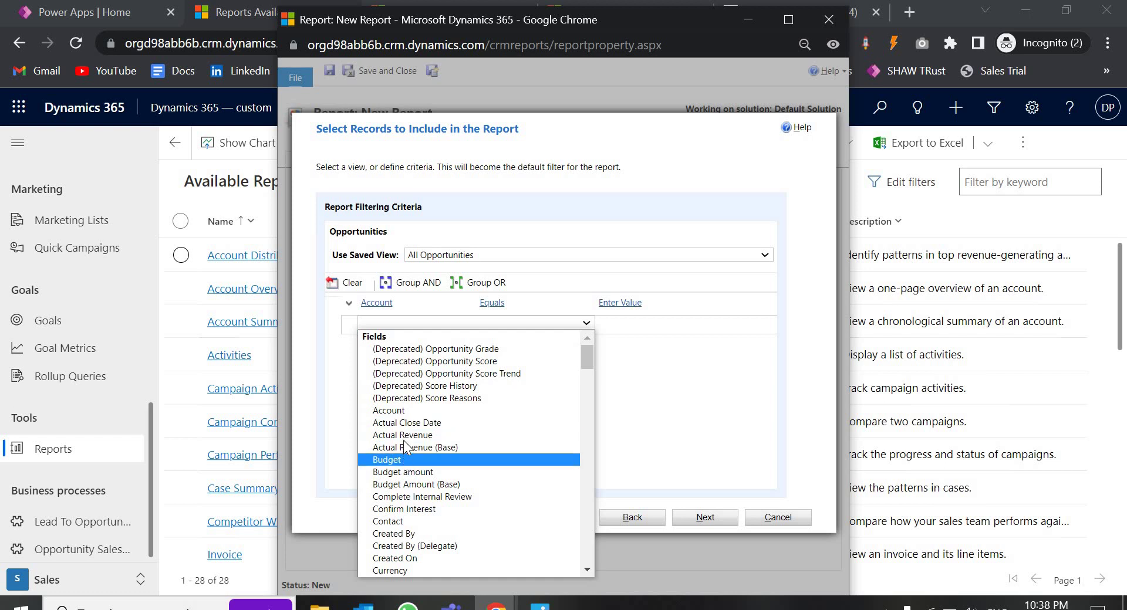
pyautogui.click(402, 435)
pyautogui.click(503, 321)
pyautogui.click(503, 321)
pyautogui.click(502, 321)
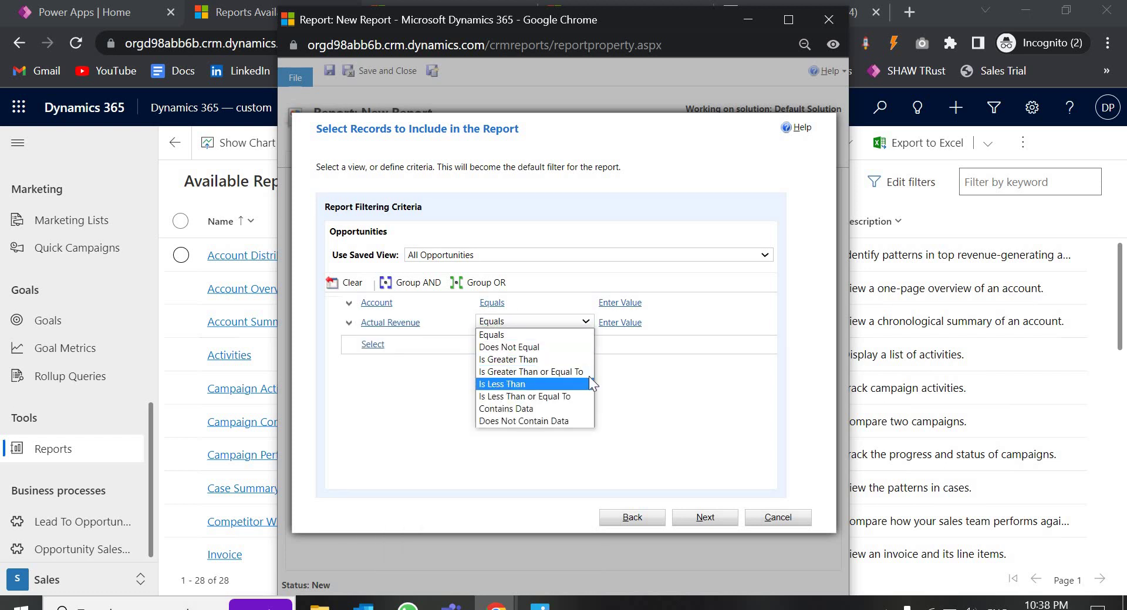
pyautogui.click(506, 385)
pyautogui.click(622, 322)
pyautogui.write('500.00')
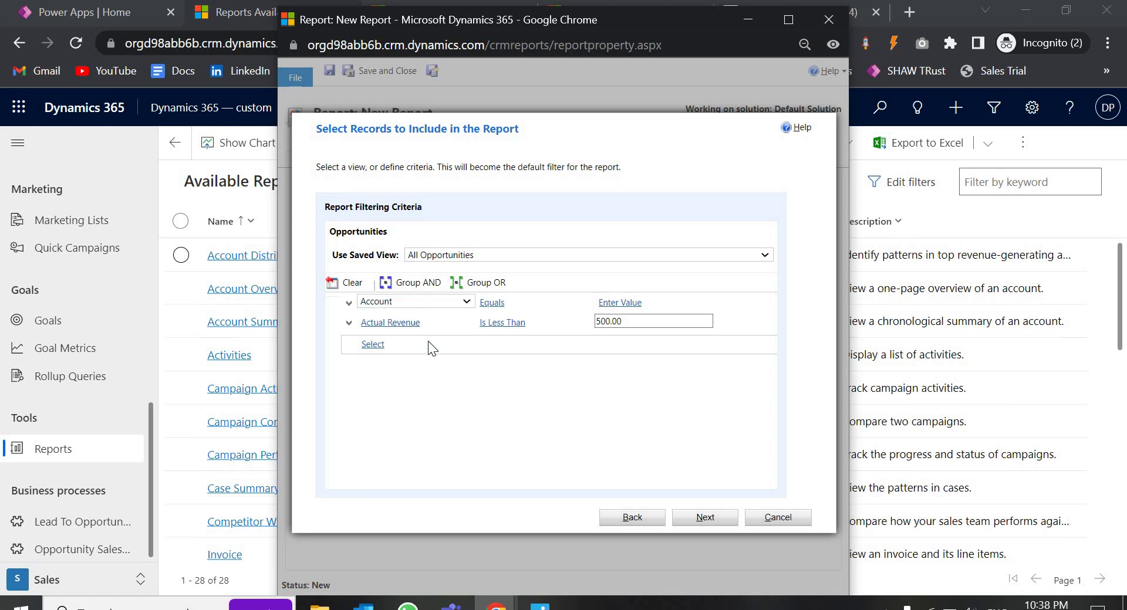
# Step: Clear all filter conditions from the report criteria and continue to the field layout
pyautogui.click(478, 283)
pyautogui.click(489, 341)
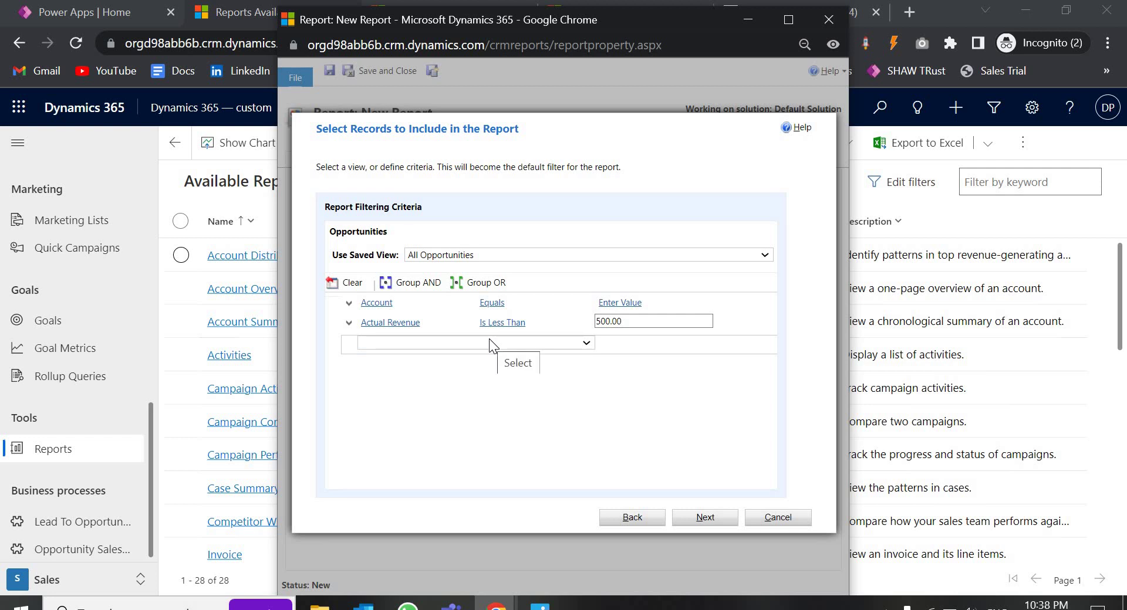
pyautogui.click(347, 283)
pyautogui.click(649, 154)
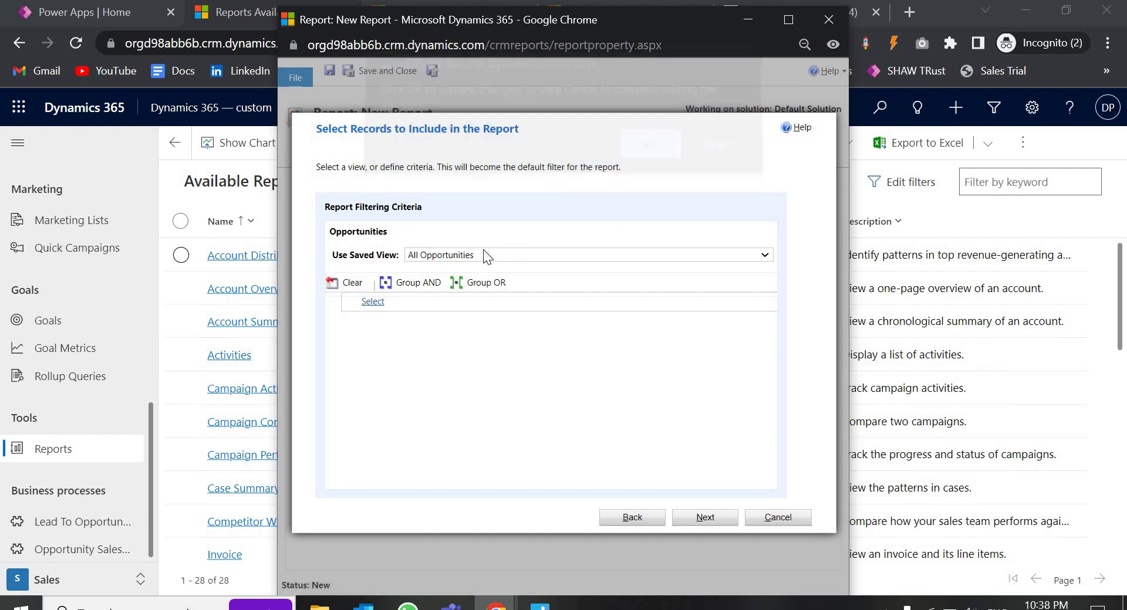
pyautogui.click(713, 517)
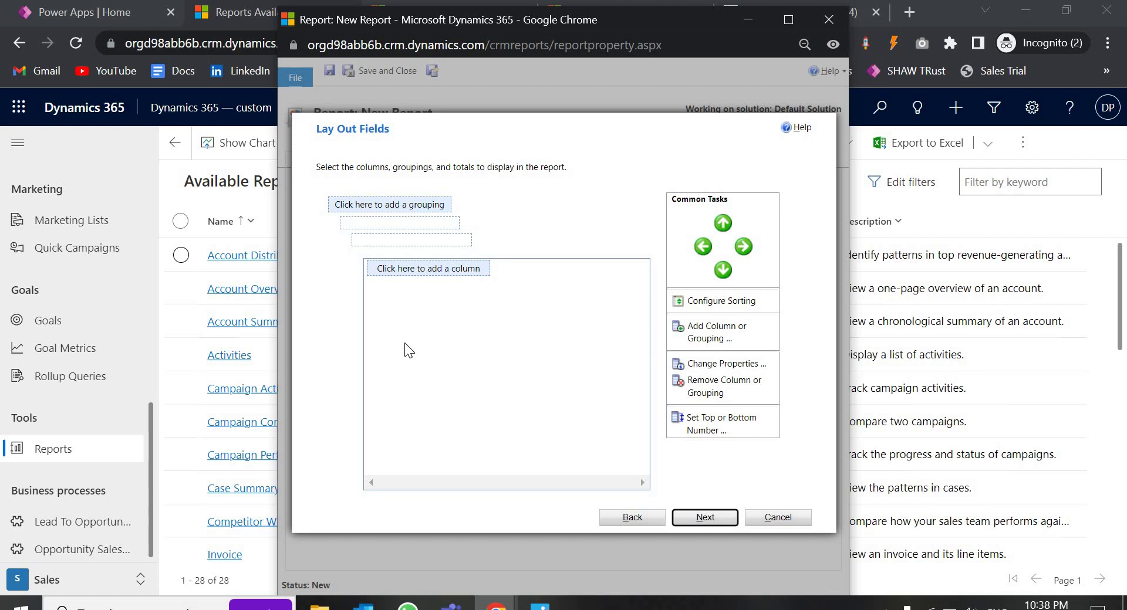
# Step: Add the Topic column of Opportunities to the report layout with a width of 100 pixels
pyautogui.click(399, 271)
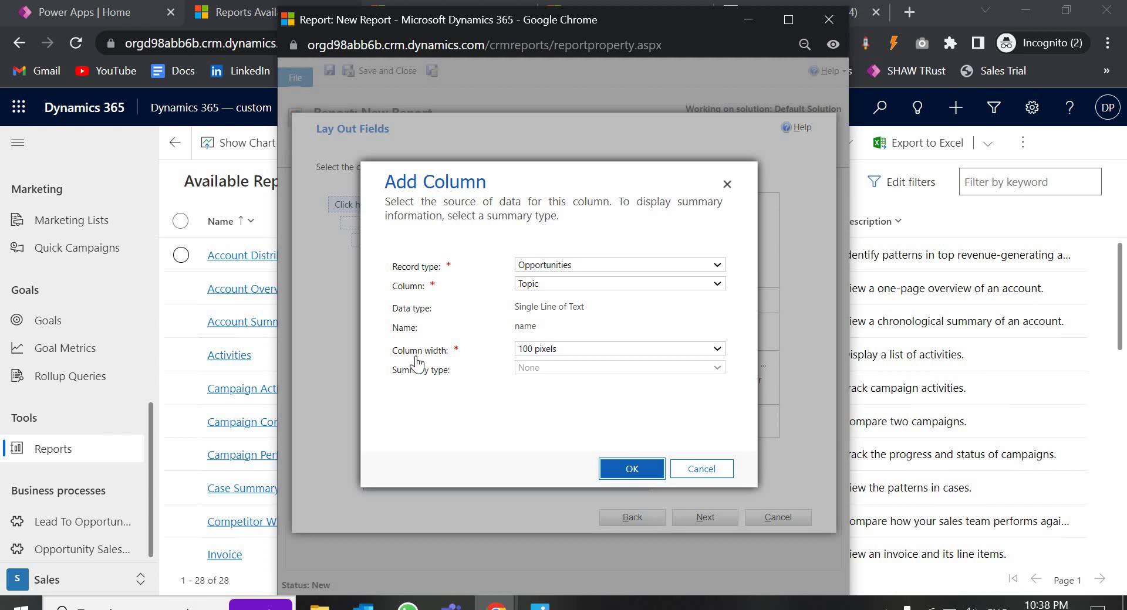
pyautogui.click(558, 349)
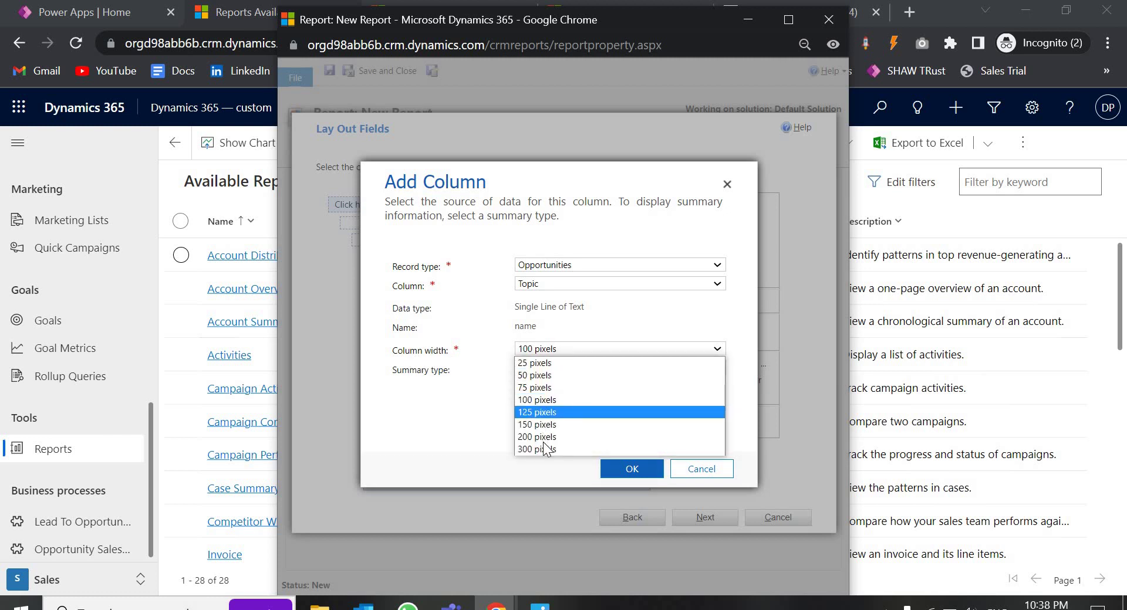
pyautogui.click(538, 400)
pyautogui.click(640, 473)
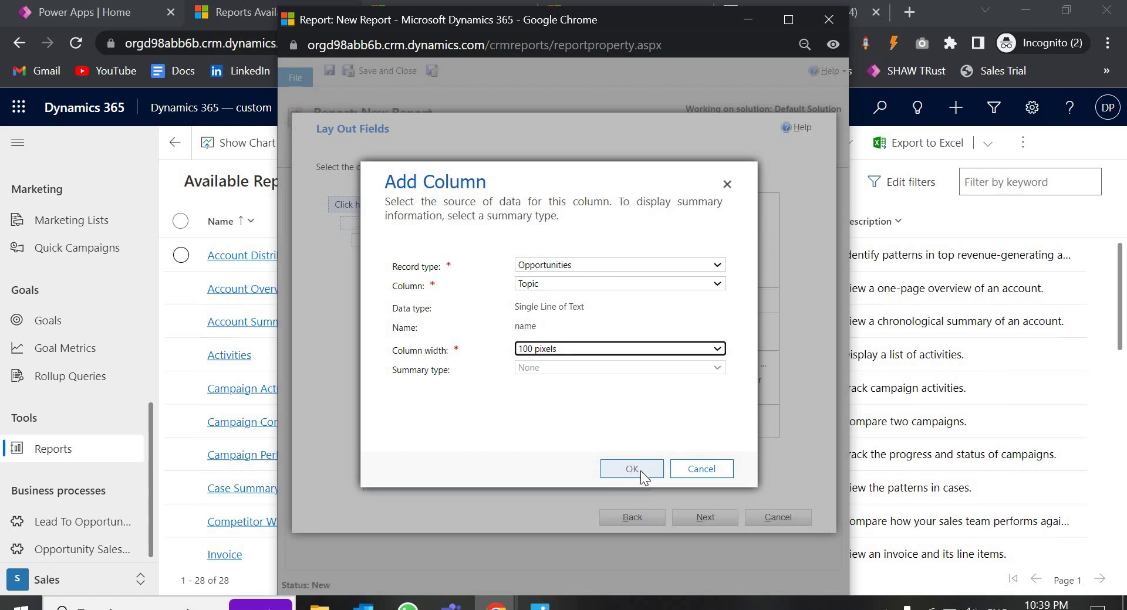
# Step: Add the Contact column of Opportunities after Topic, keeping the width at 100 pixels
pyautogui.click(505, 273)
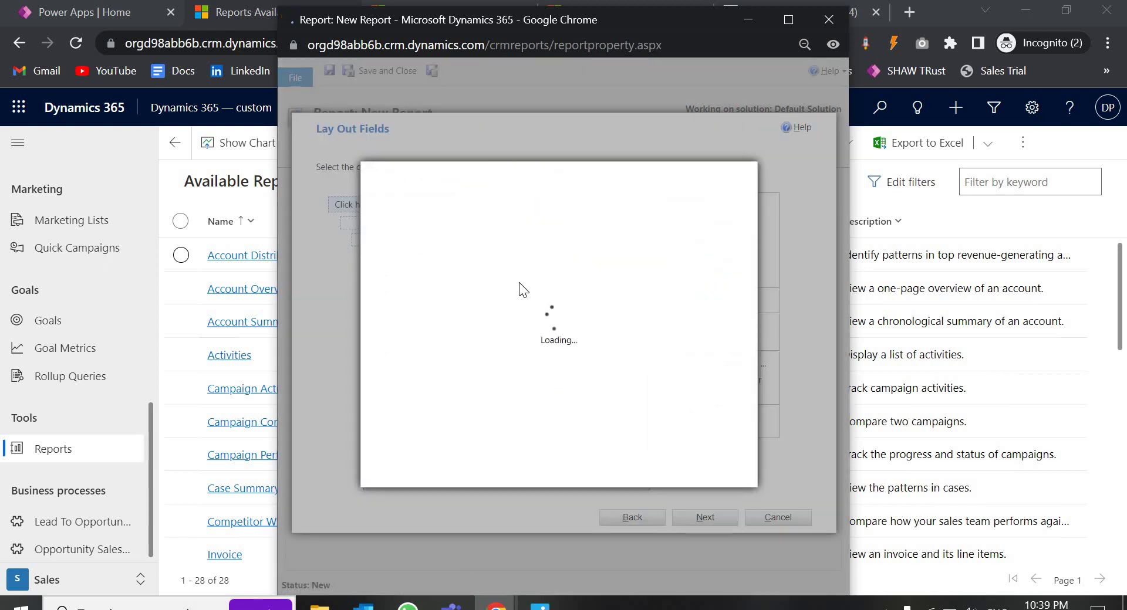
pyautogui.click(531, 283)
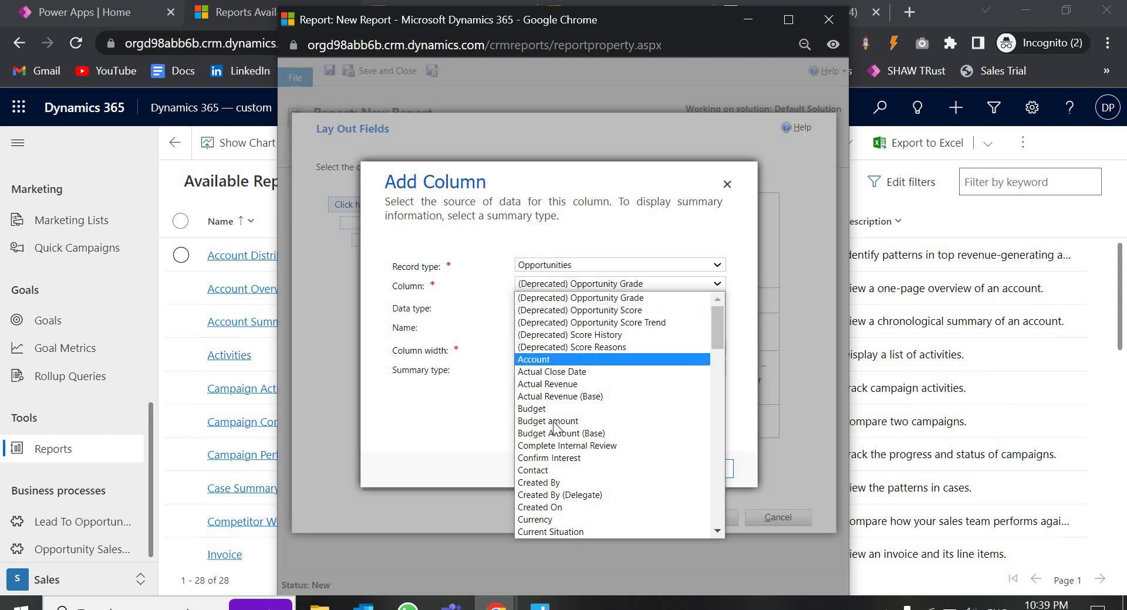
pyautogui.click(550, 470)
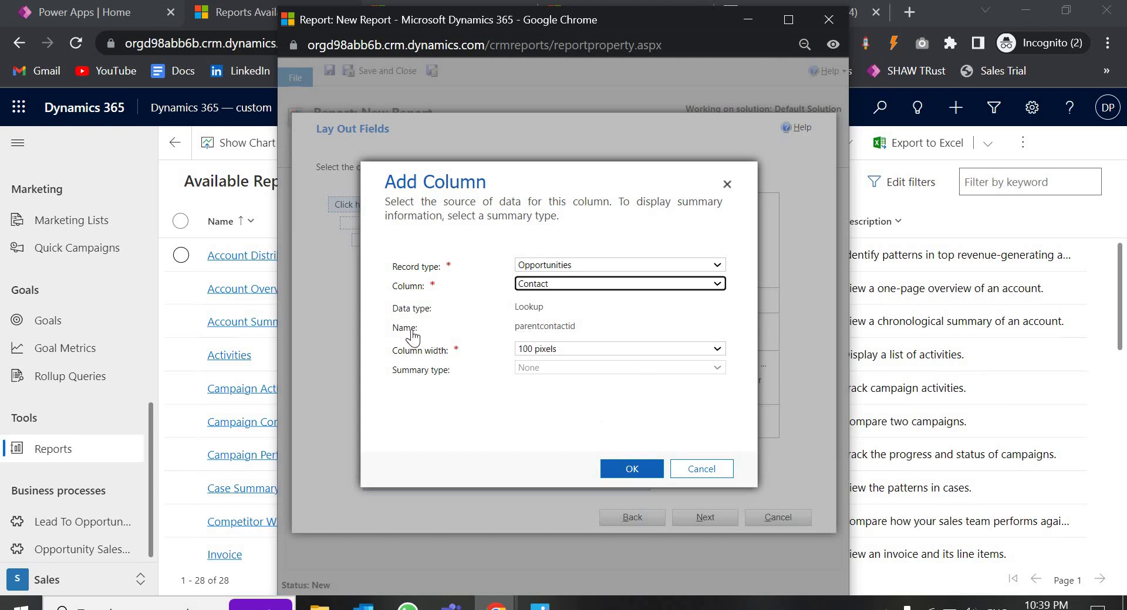
pyautogui.click(601, 331)
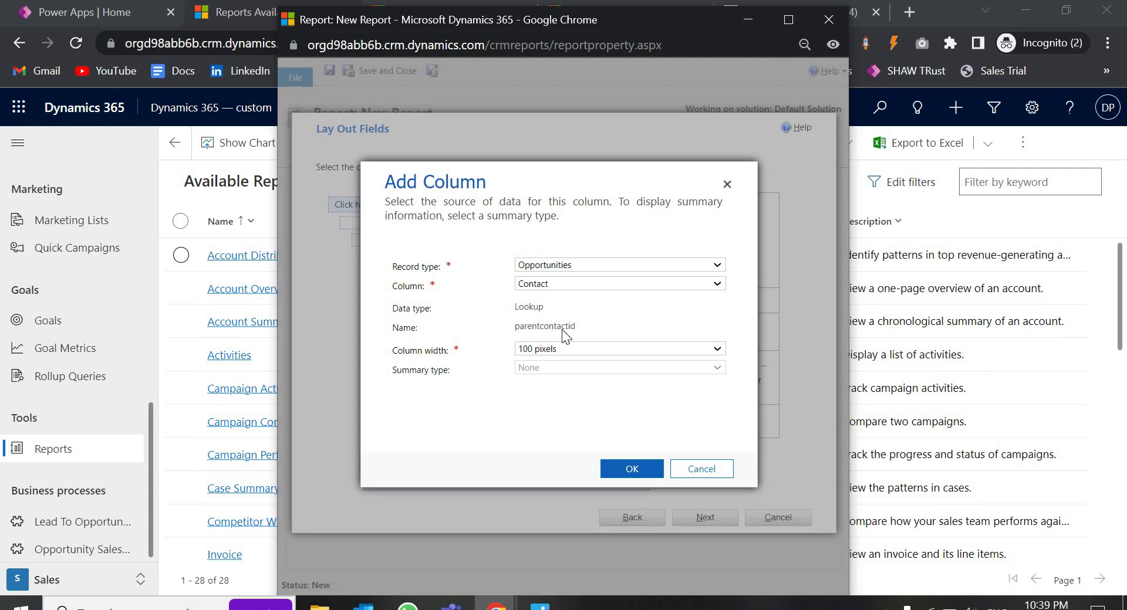
pyautogui.click(630, 469)
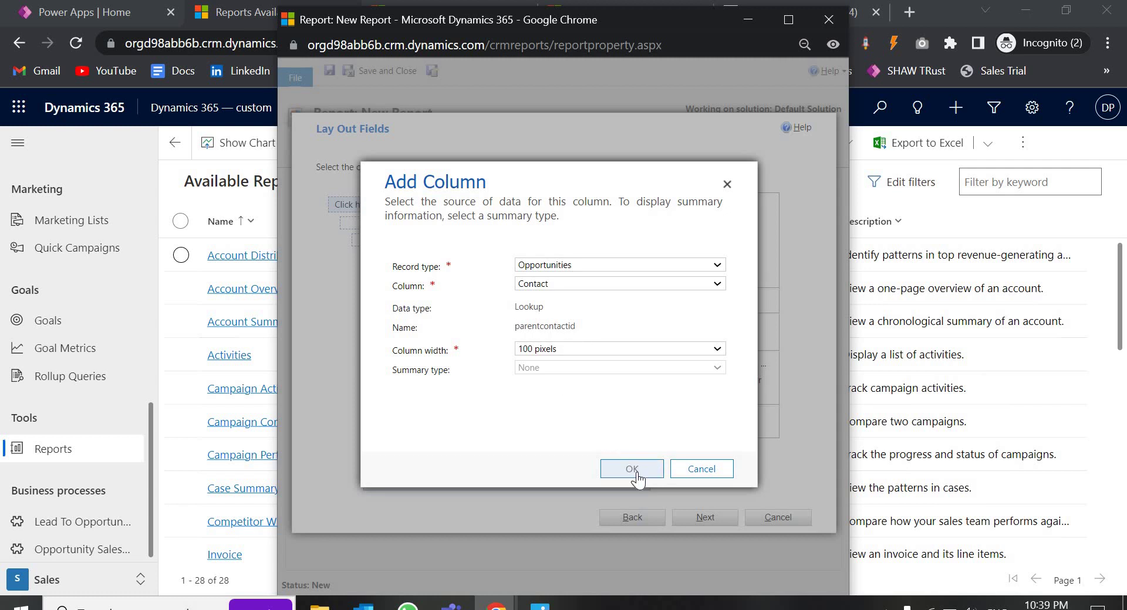
# Step: Add the Actual Revenue column after Contact, 100 pixels wide and with summary type None
pyautogui.click(614, 274)
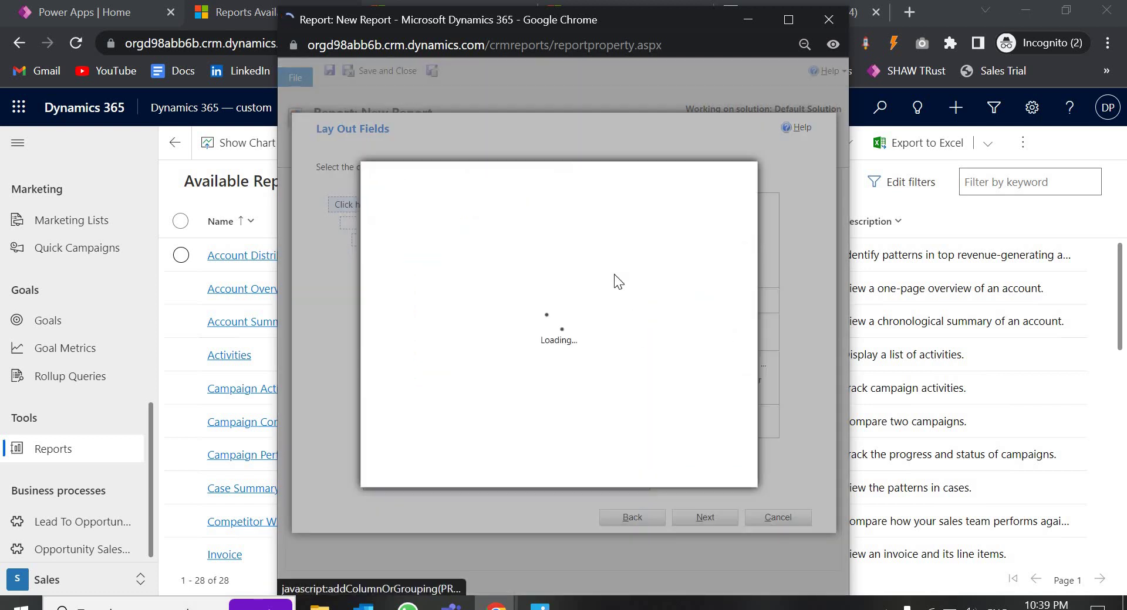
pyautogui.click(545, 286)
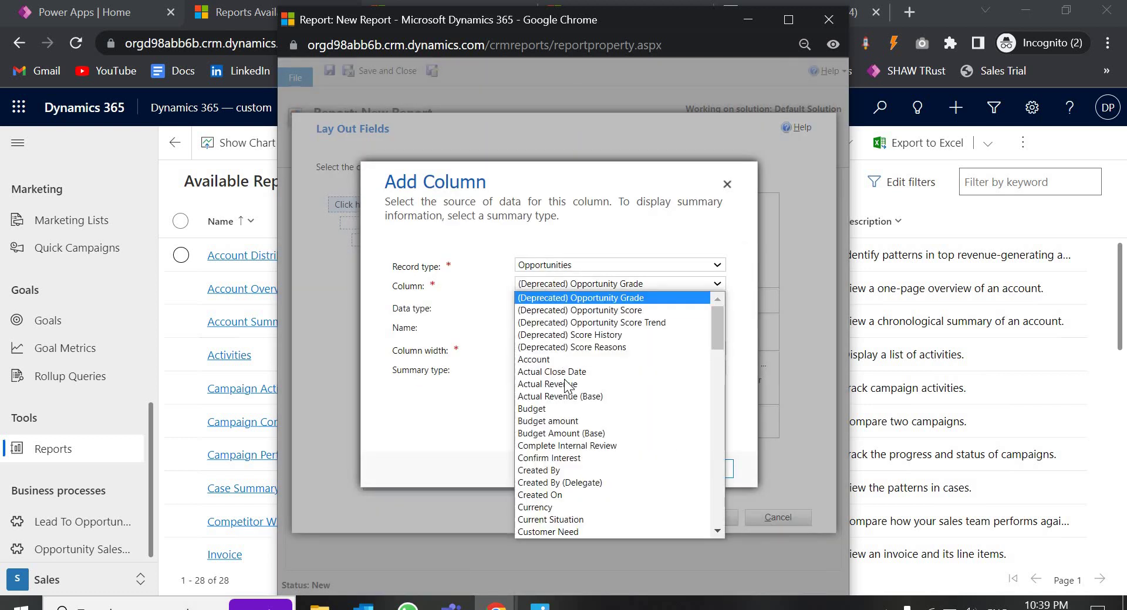
pyautogui.click(565, 383)
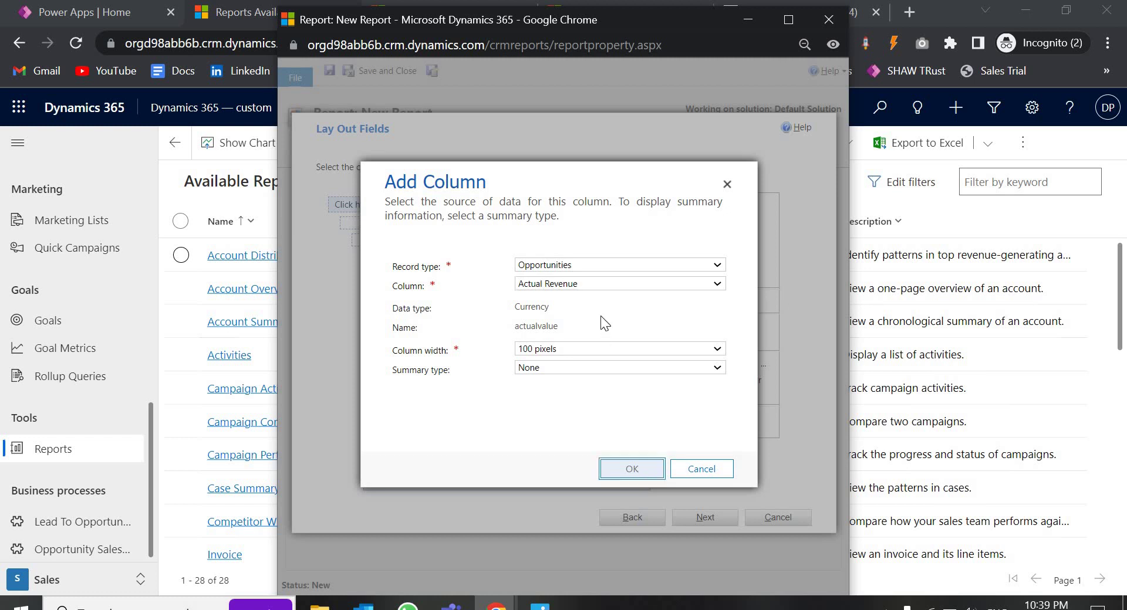
pyautogui.click(632, 469)
# Step: Add the Owner column of Opportunities after Actual Revenue, 100 pixels wide
pyautogui.click(614, 297)
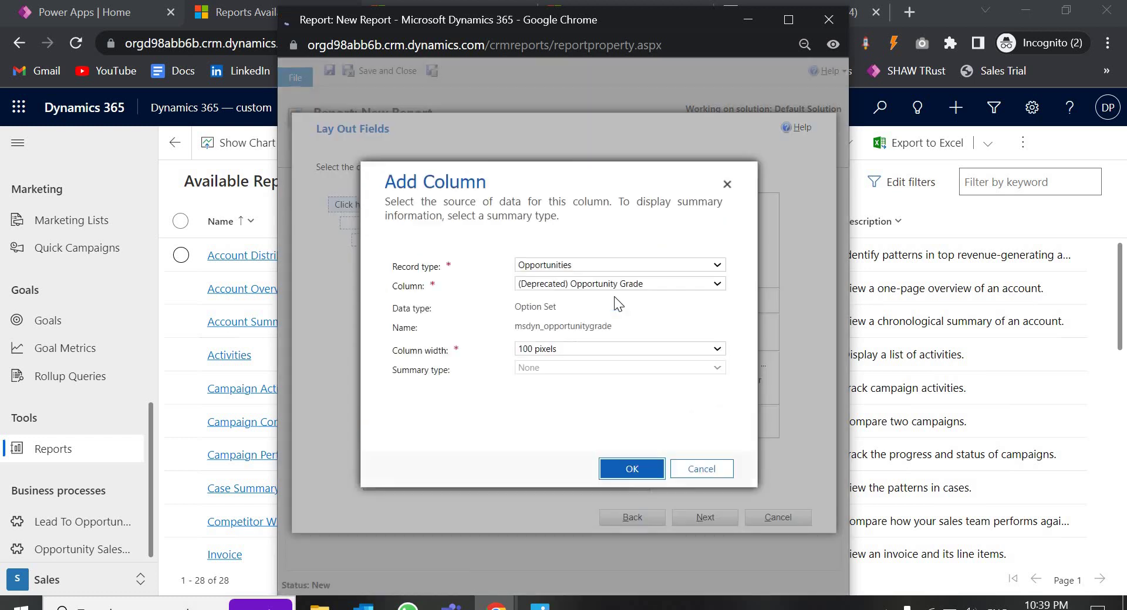
pyautogui.click(568, 285)
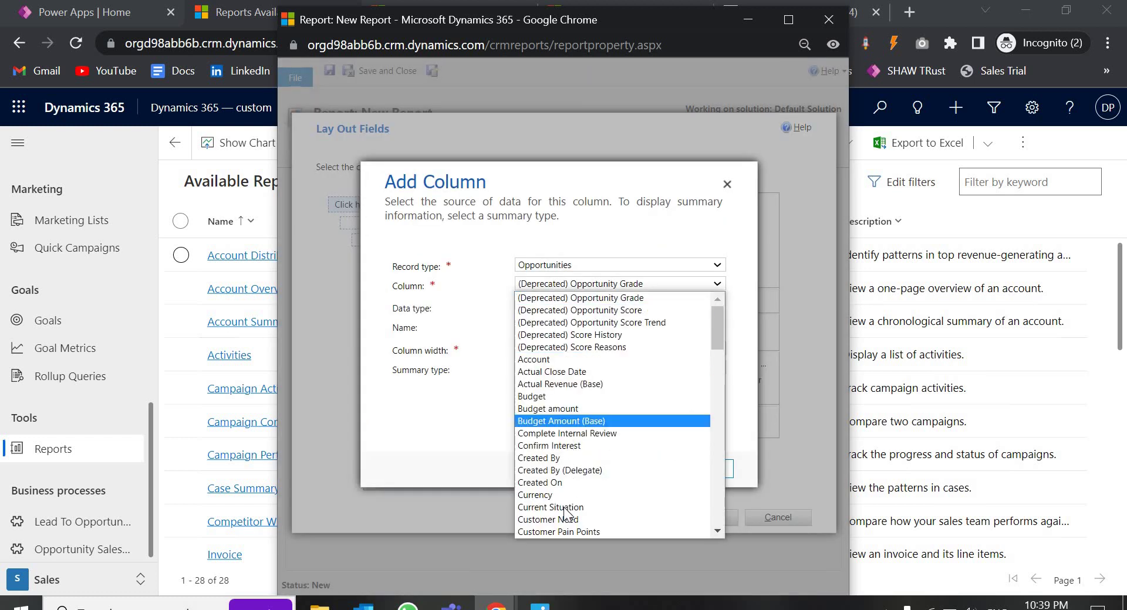
pyautogui.scroll(-9, 567, 478)
pyautogui.scroll(-1, 560, 341)
pyautogui.scroll(-5, 558, 345)
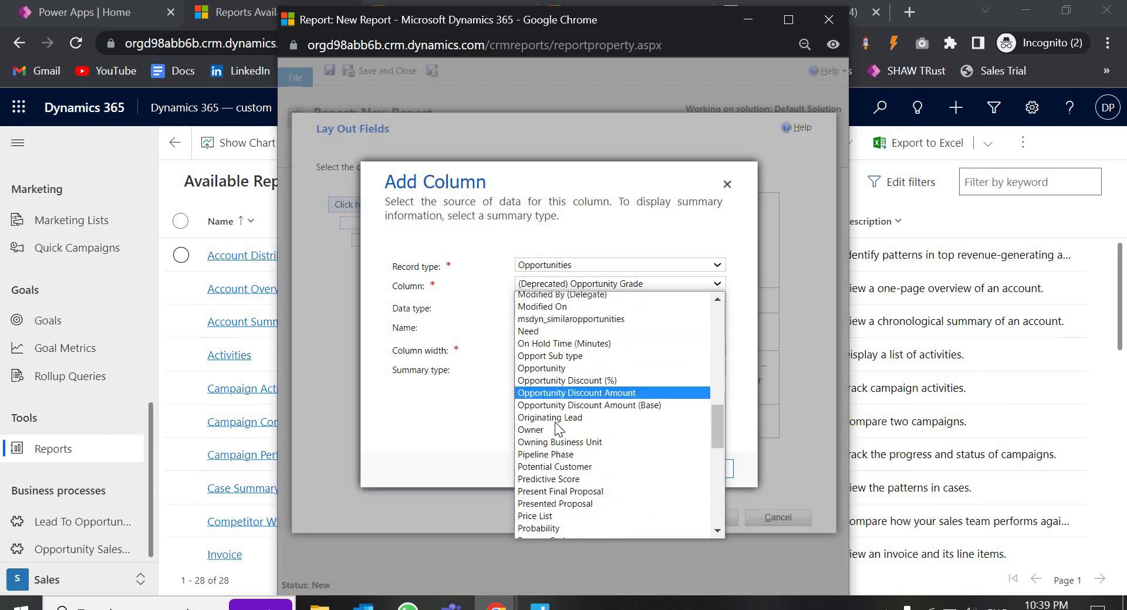
pyautogui.click(555, 421)
pyautogui.click(562, 284)
pyautogui.scroll(3, 572, 353)
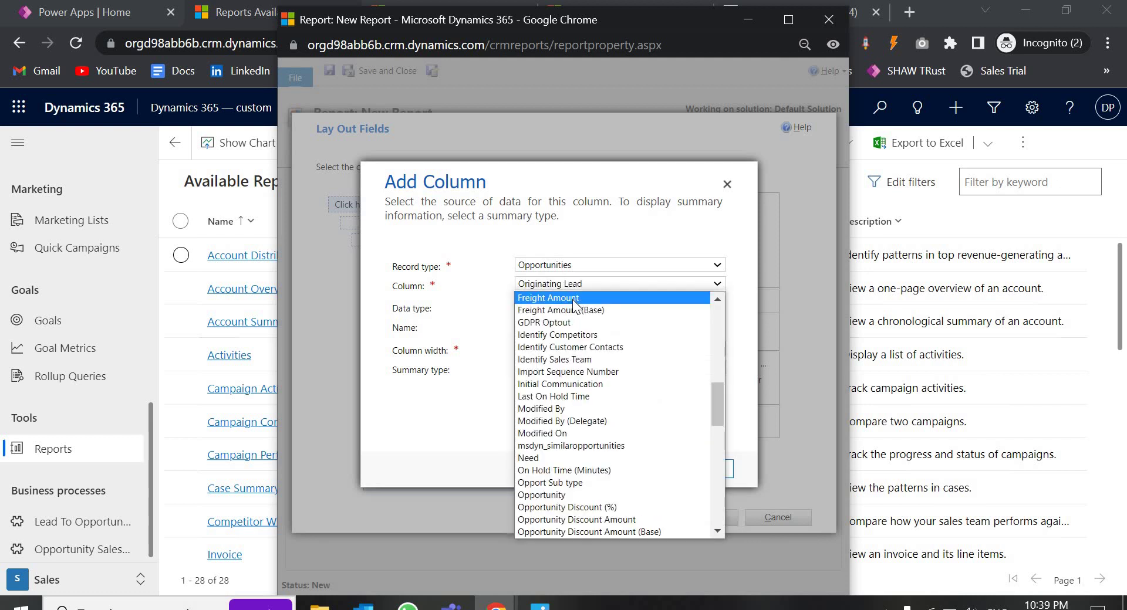
pyautogui.scroll(-3, 555, 405)
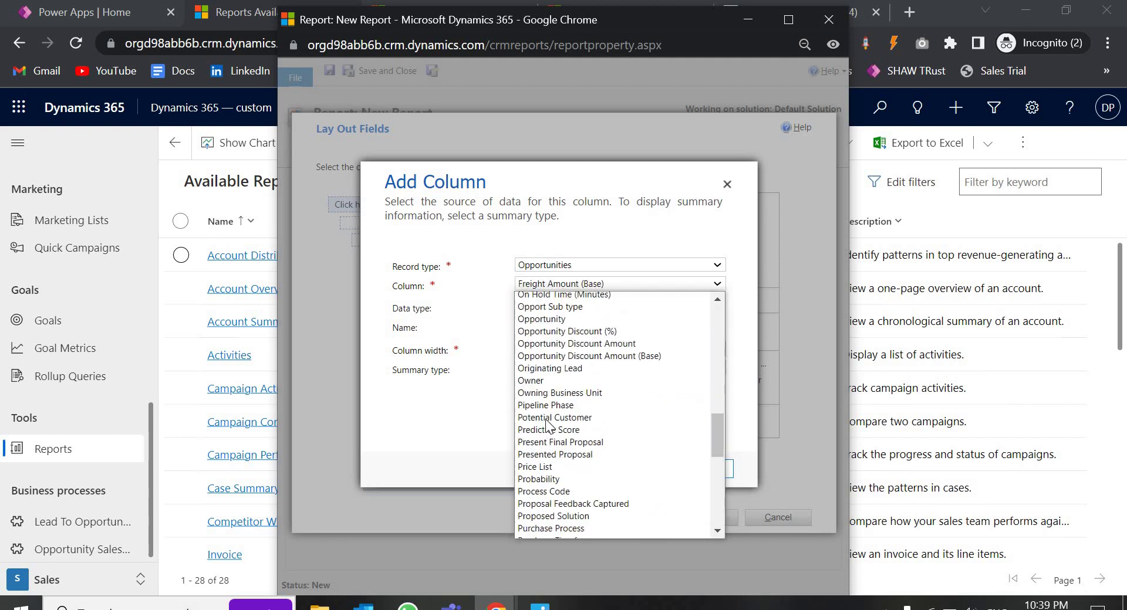
pyautogui.click(549, 392)
pyautogui.click(556, 284)
pyautogui.click(553, 518)
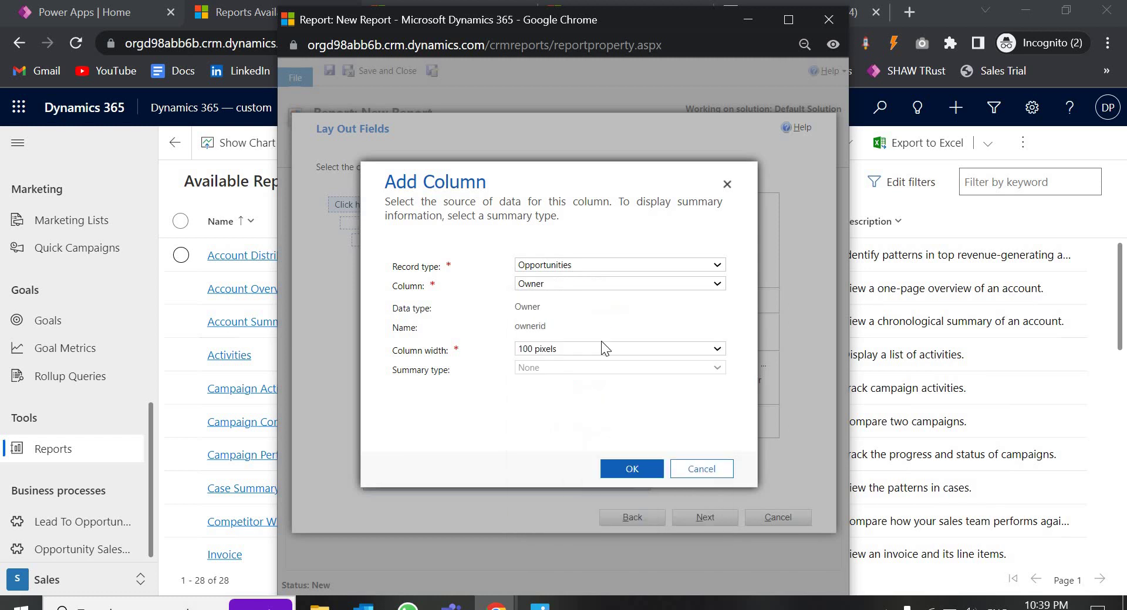
pyautogui.click(639, 468)
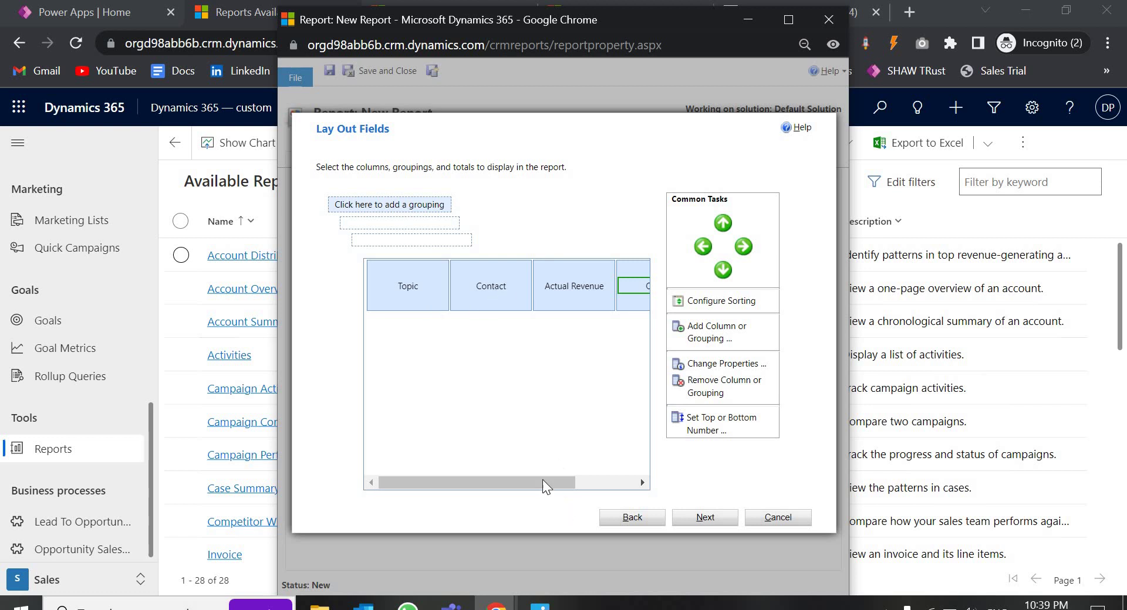
# Step: Try out an Actual Close Date column after Owner and remove it from the layout again
pyautogui.moveTo(577, 481); pyautogui.dragTo(618, 480)
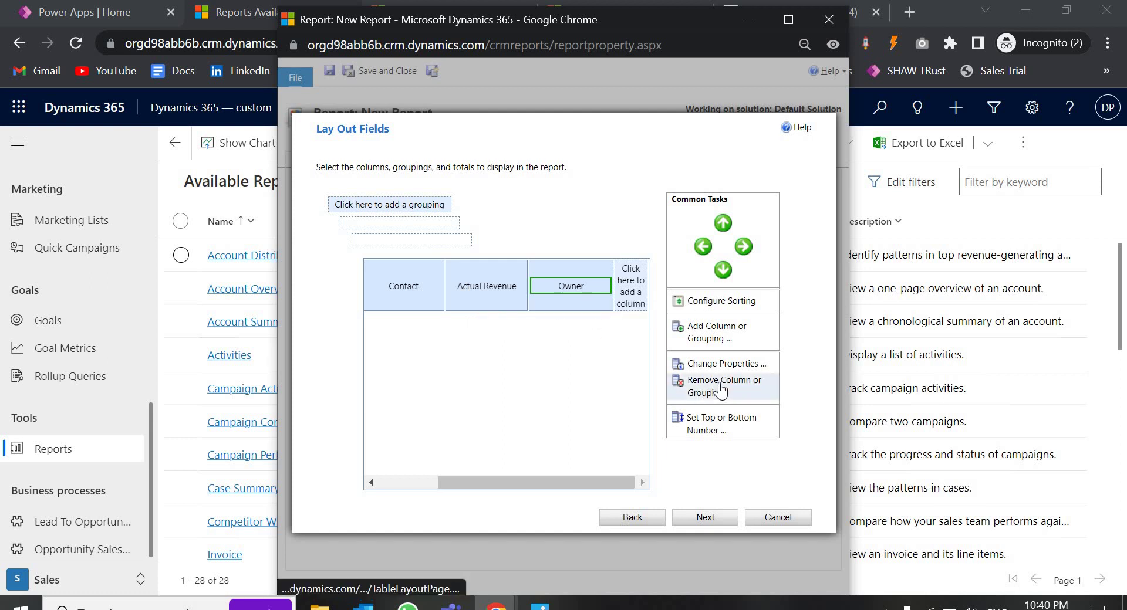
pyautogui.click(632, 289)
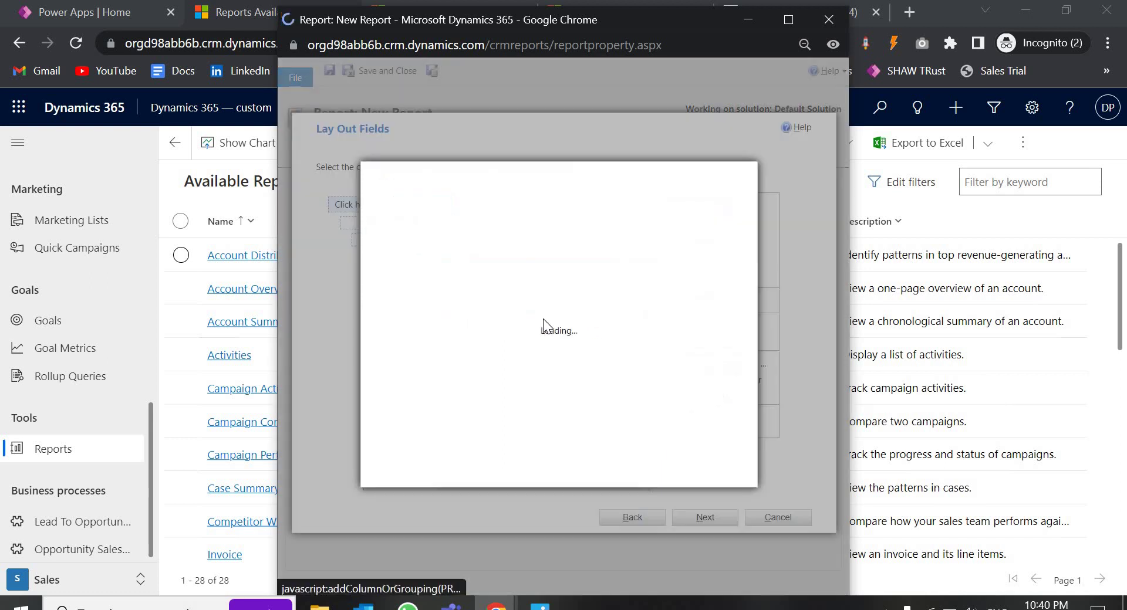
pyautogui.hotkey('alt', 'Down')
pyautogui.press('Return')
pyautogui.press('Return')
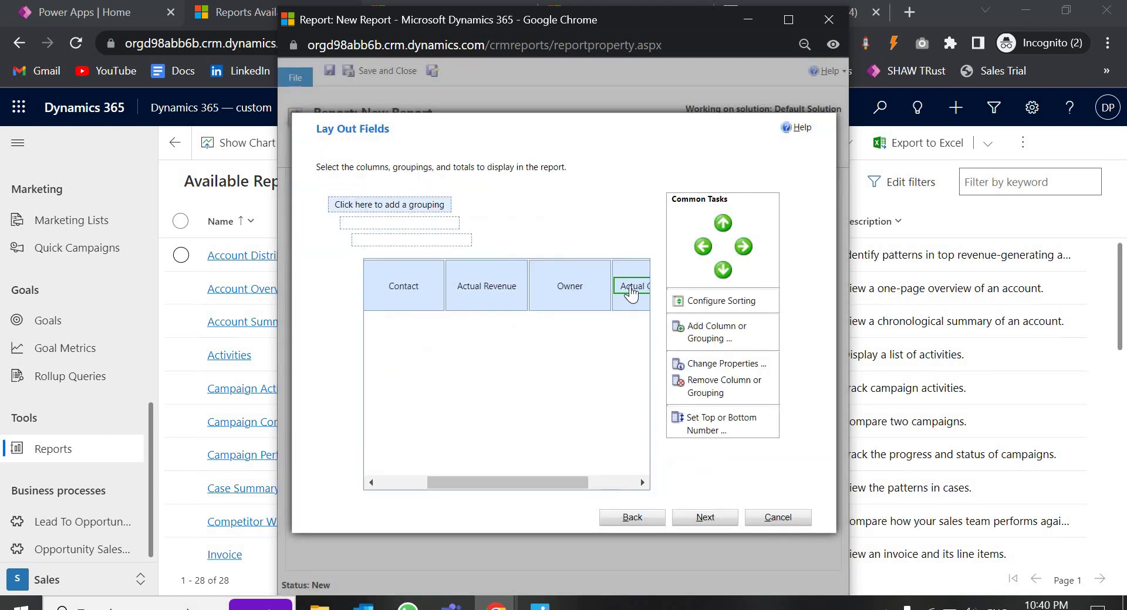
pyautogui.click(726, 388)
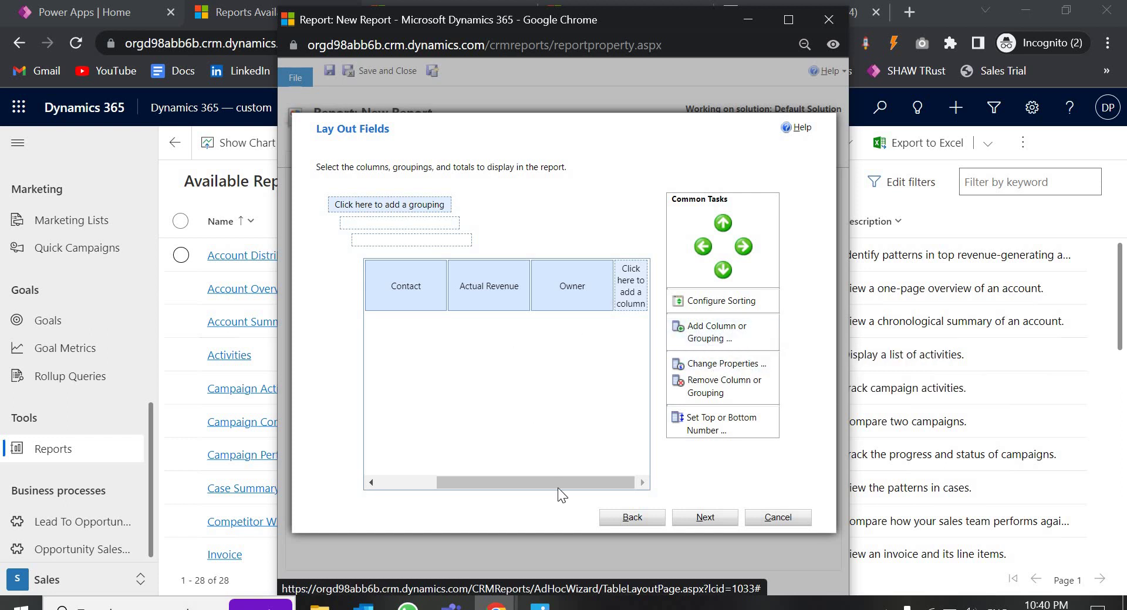
pyautogui.moveTo(456, 482); pyautogui.dragTo(404, 362)
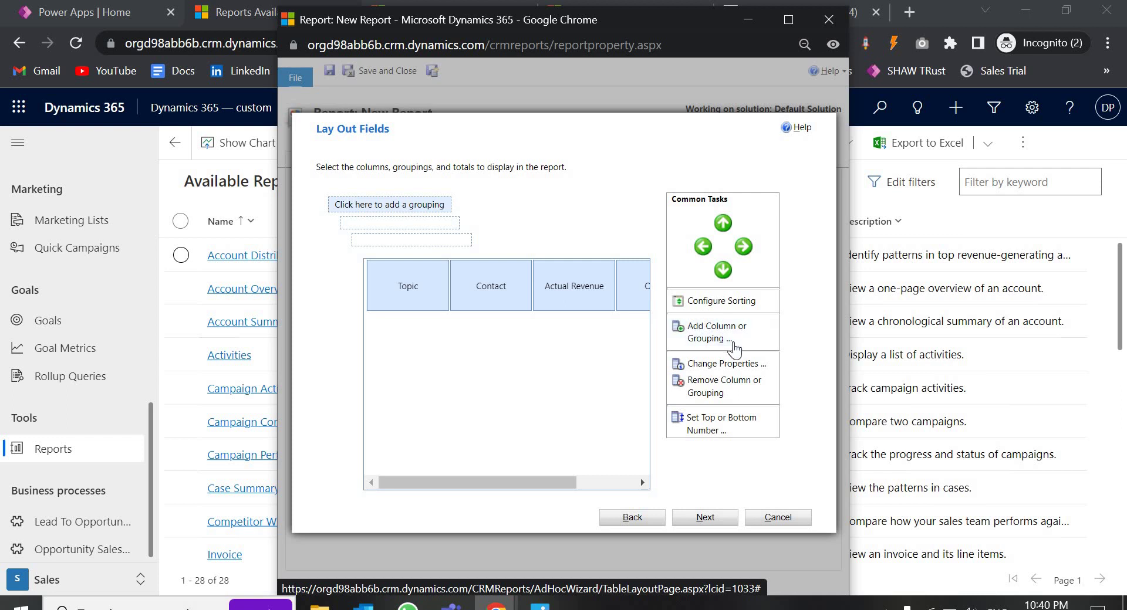
# Step: Sort the report by Topic in ascending order and continue to the report format
pyautogui.click(705, 304)
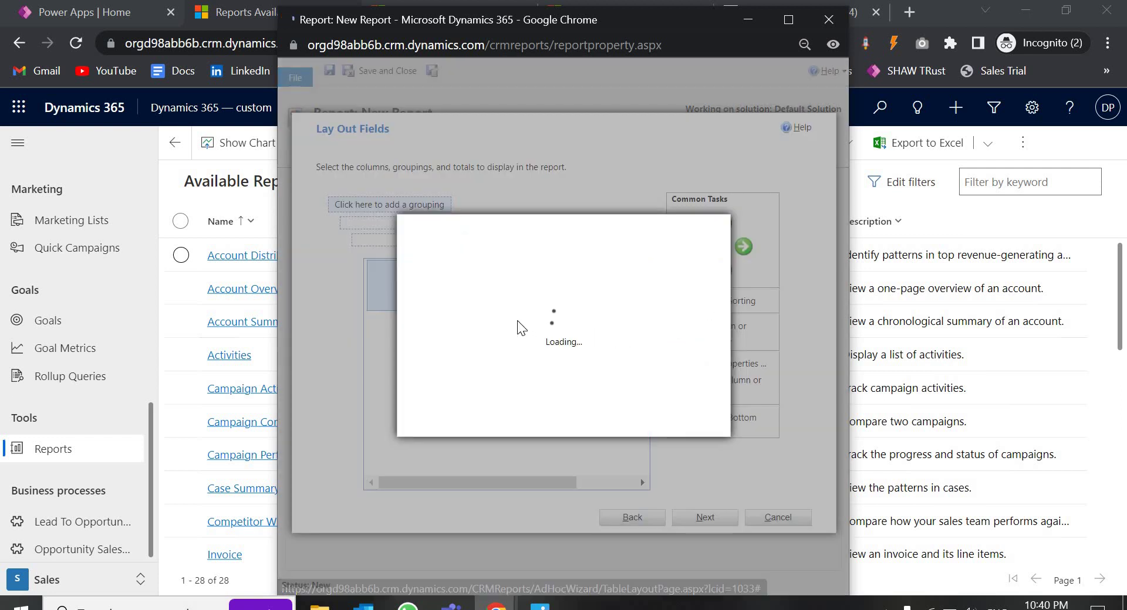
pyautogui.click(523, 316)
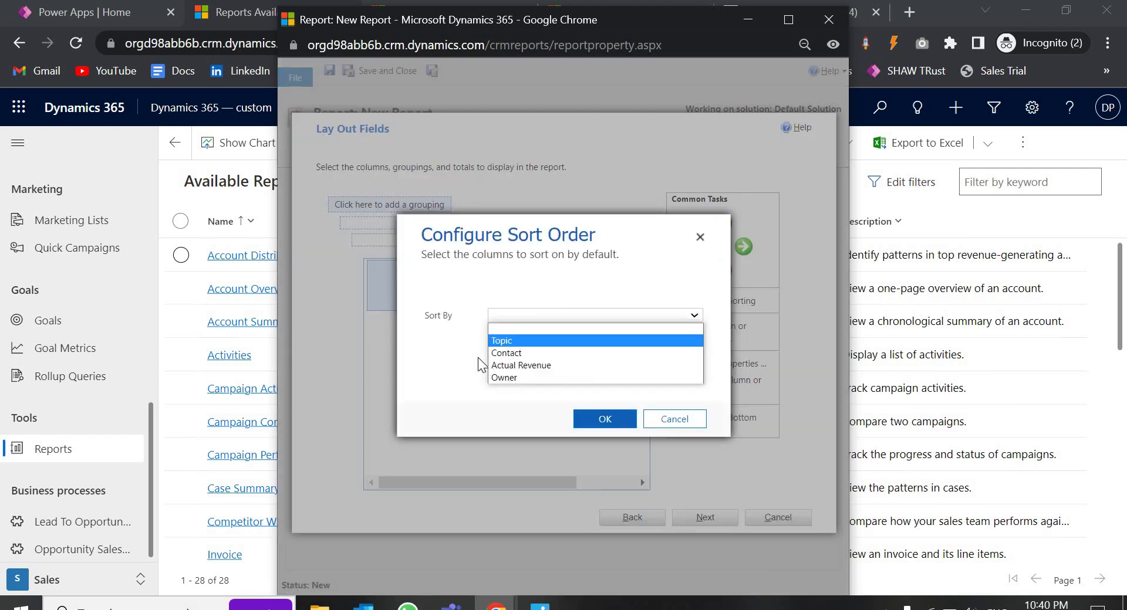
pyautogui.click(512, 343)
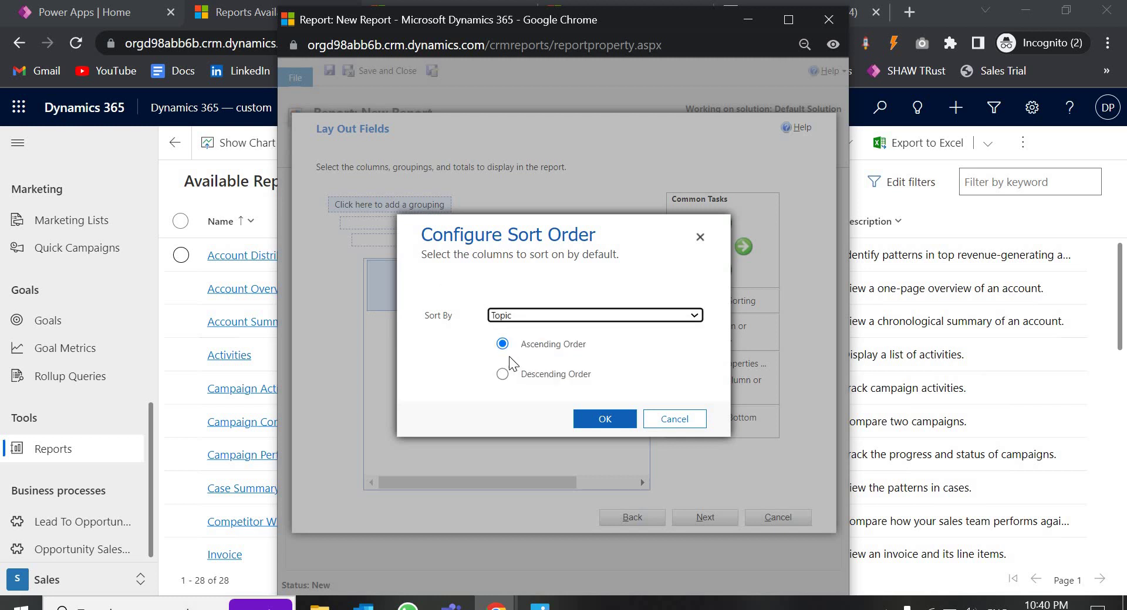
pyautogui.click(596, 420)
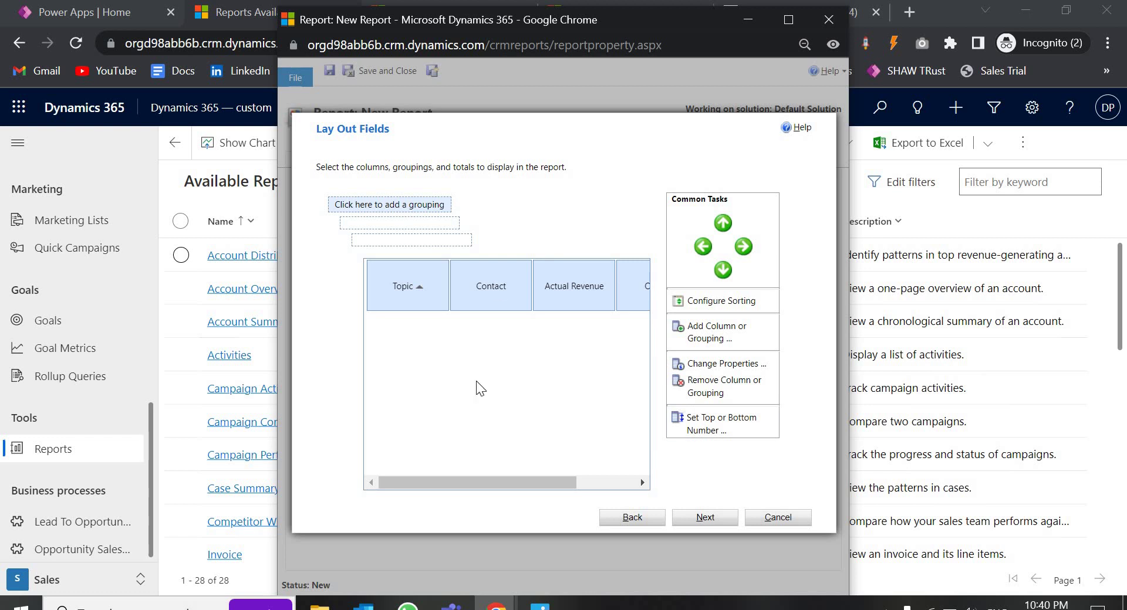
pyautogui.moveTo(551, 480); pyautogui.dragTo(640, 489)
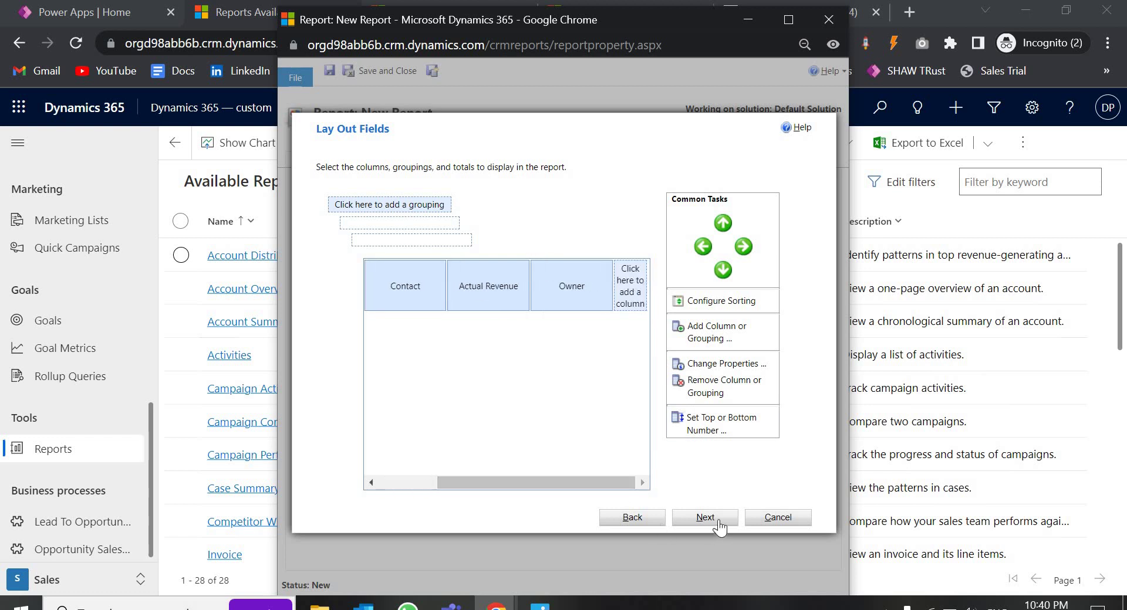
pyautogui.click(717, 520)
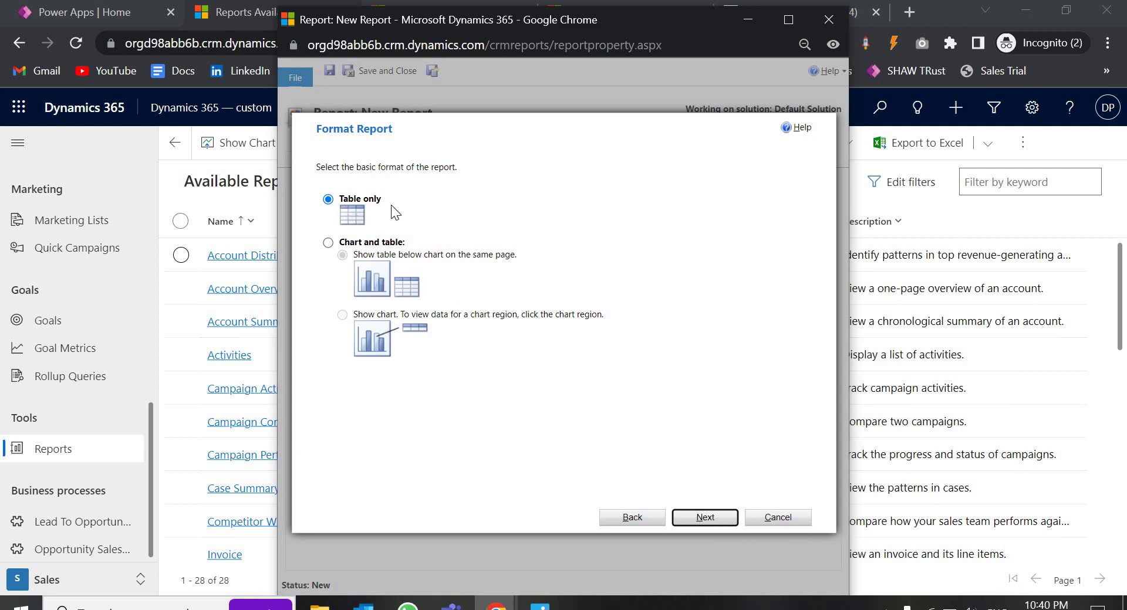
pyautogui.click(328, 243)
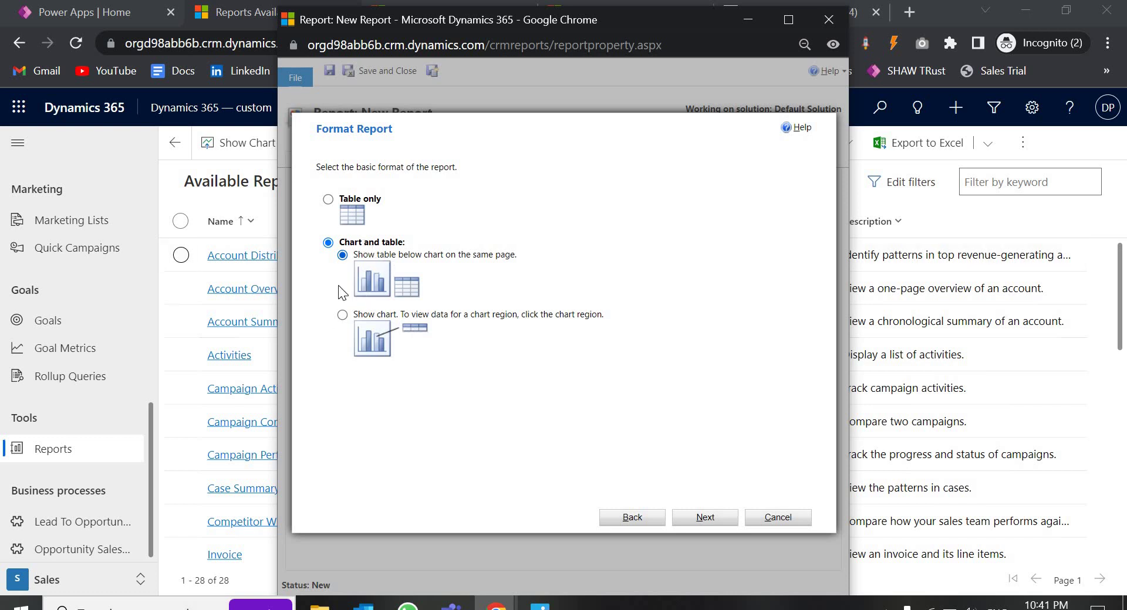
pyautogui.click(721, 523)
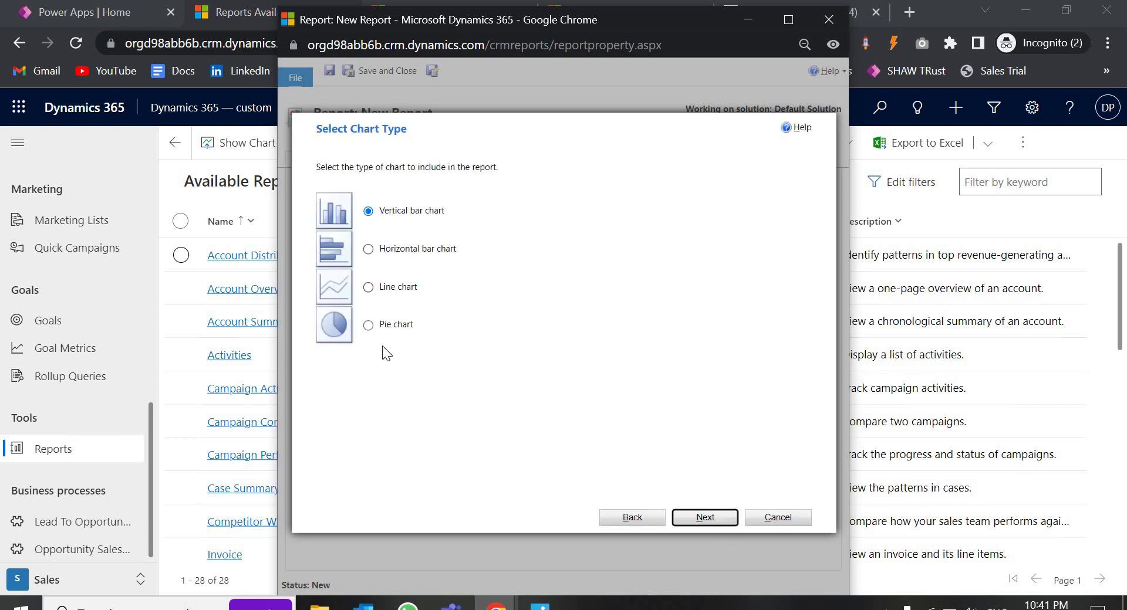
pyautogui.click(612, 525)
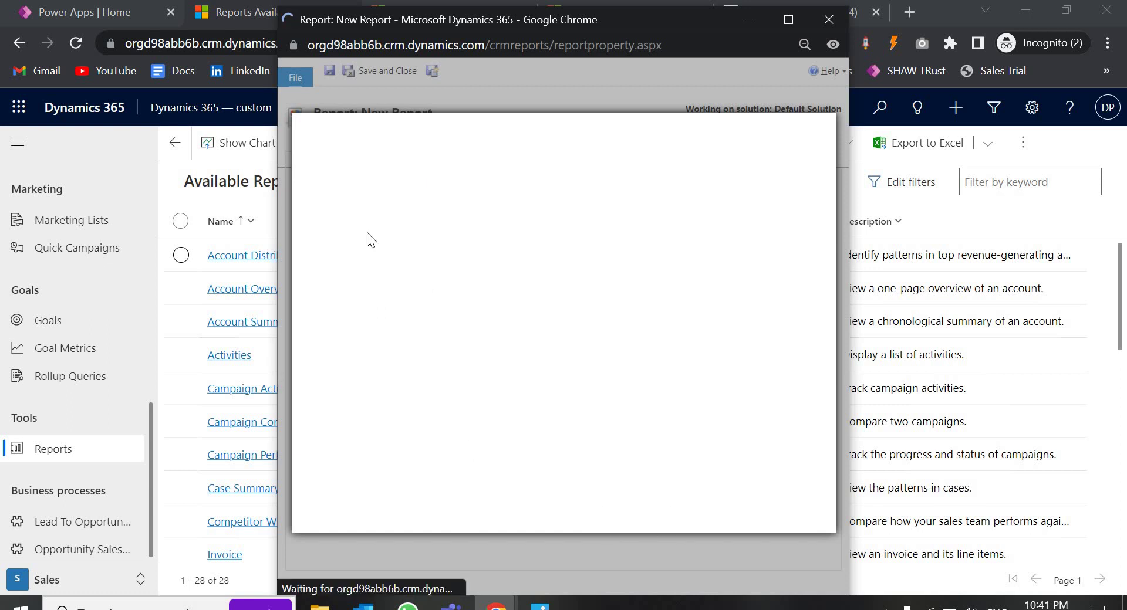
# Step: Choose the Table only format, accept the report summary and finish creating the report
pyautogui.click(328, 199)
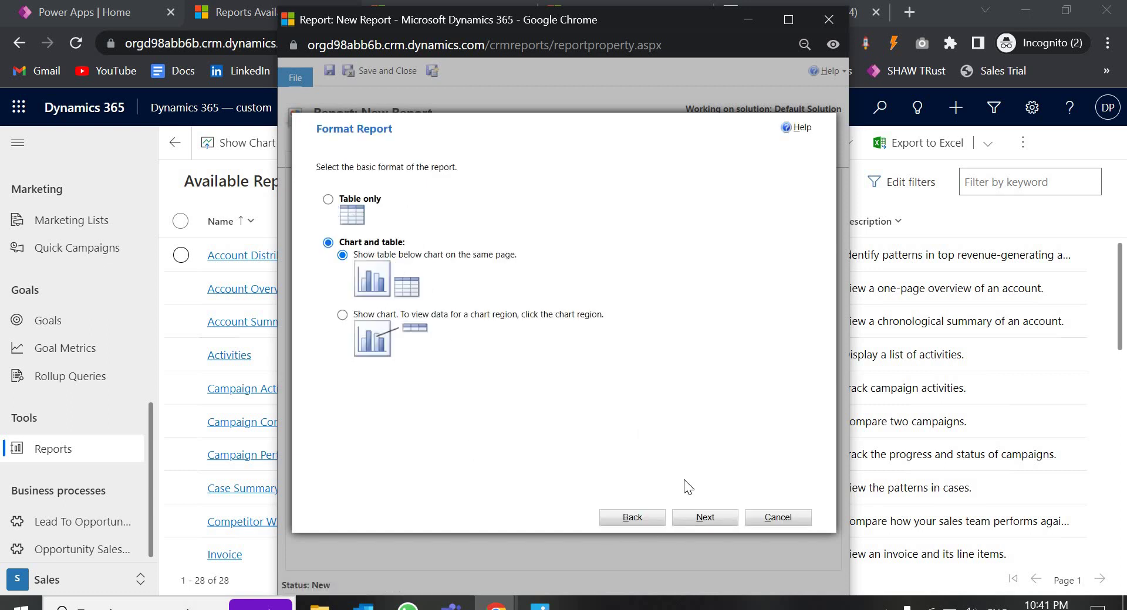
pyautogui.click(700, 523)
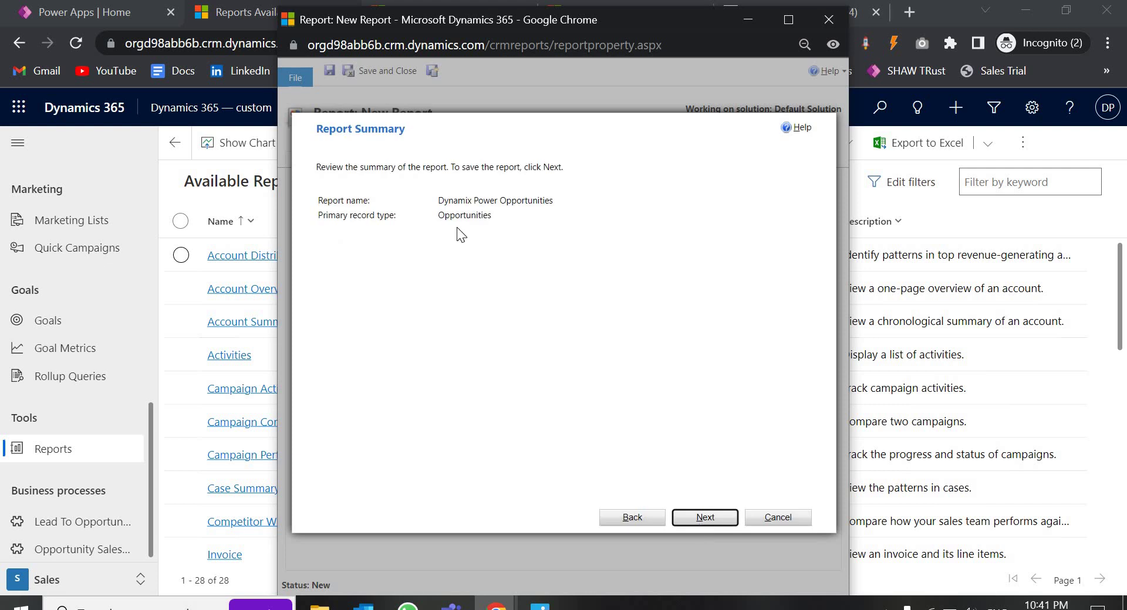
pyautogui.click(717, 522)
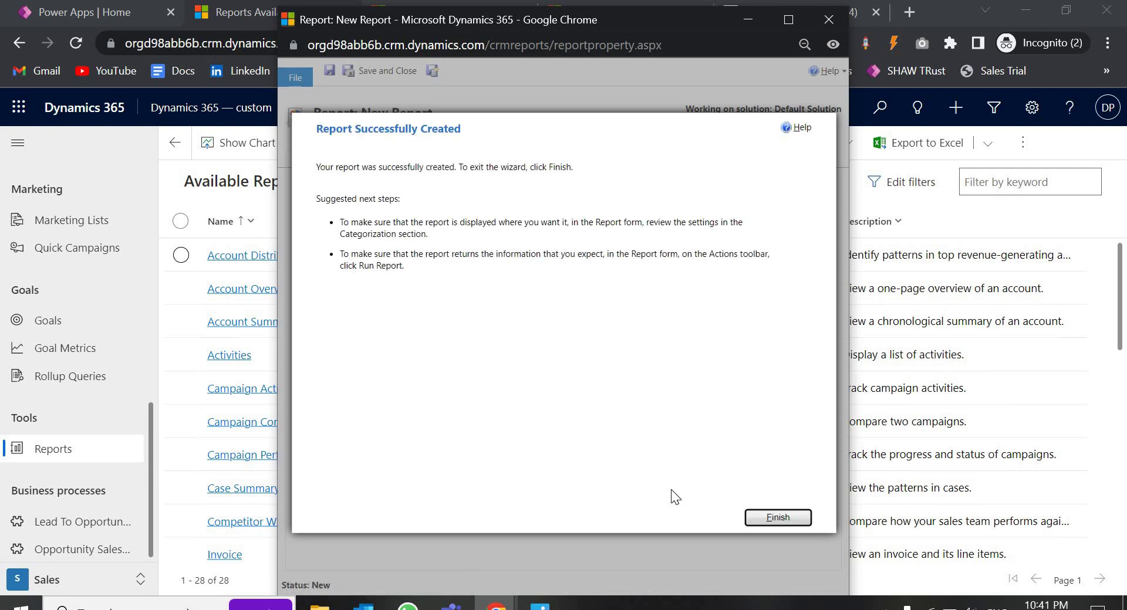
pyautogui.click(763, 518)
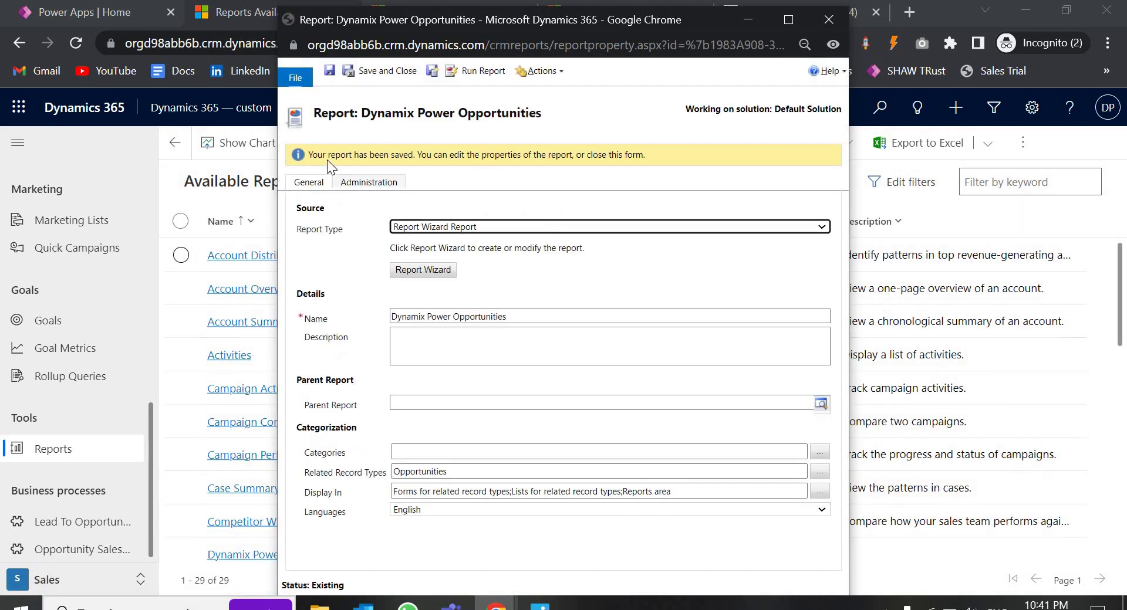
# Step: Run the Dynamix Power Opportunities report and look through its rows
pyautogui.click(477, 71)
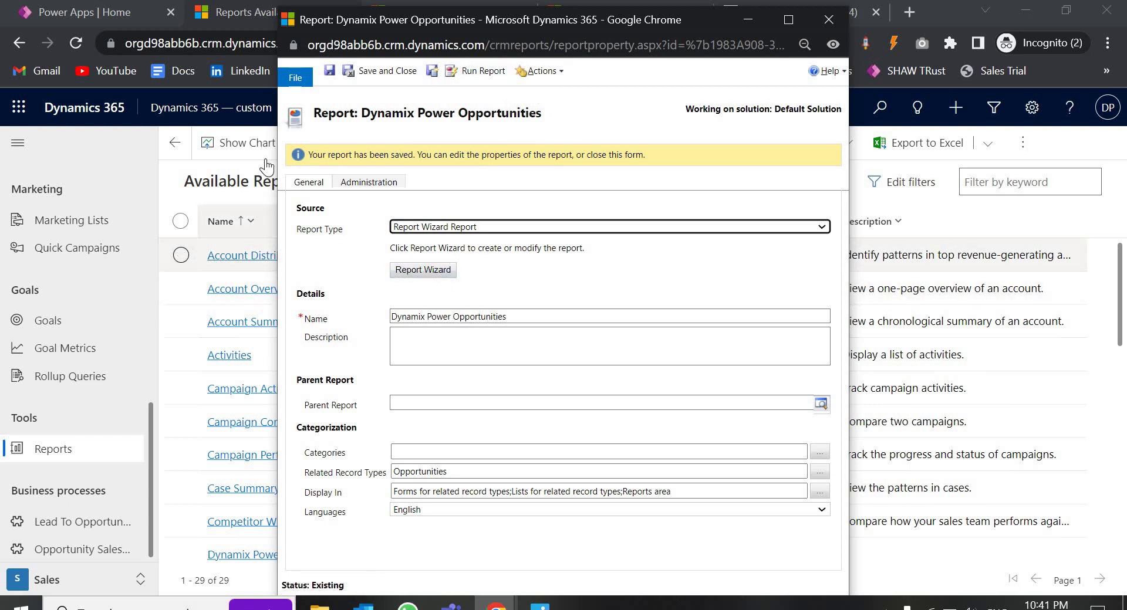
pyautogui.click(481, 73)
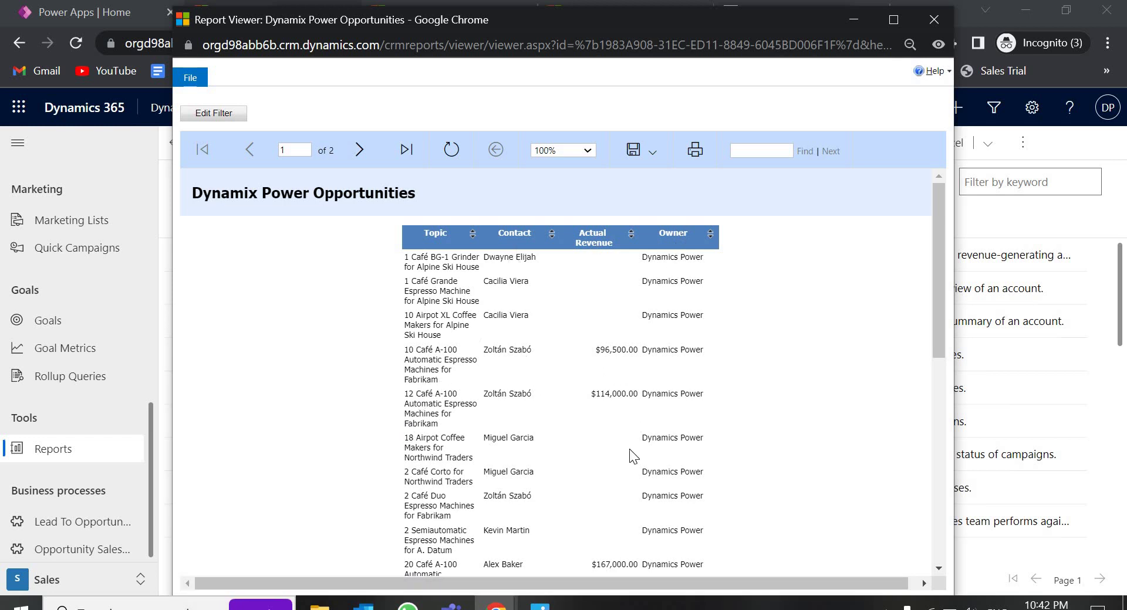
pyautogui.scroll(-6, 629, 449)
pyautogui.scroll(1, 429, 422)
pyautogui.scroll(5, 429, 422)
# Step: Export the report as a Word file, save it, and open the document to check it before closing it
pyautogui.click(649, 151)
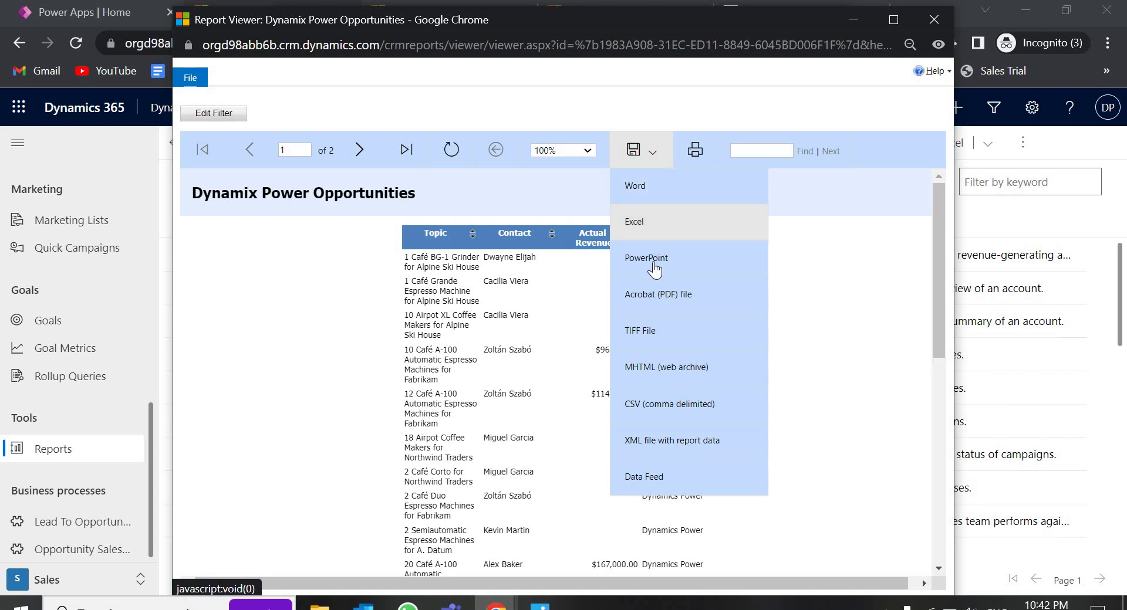
pyautogui.click(644, 181)
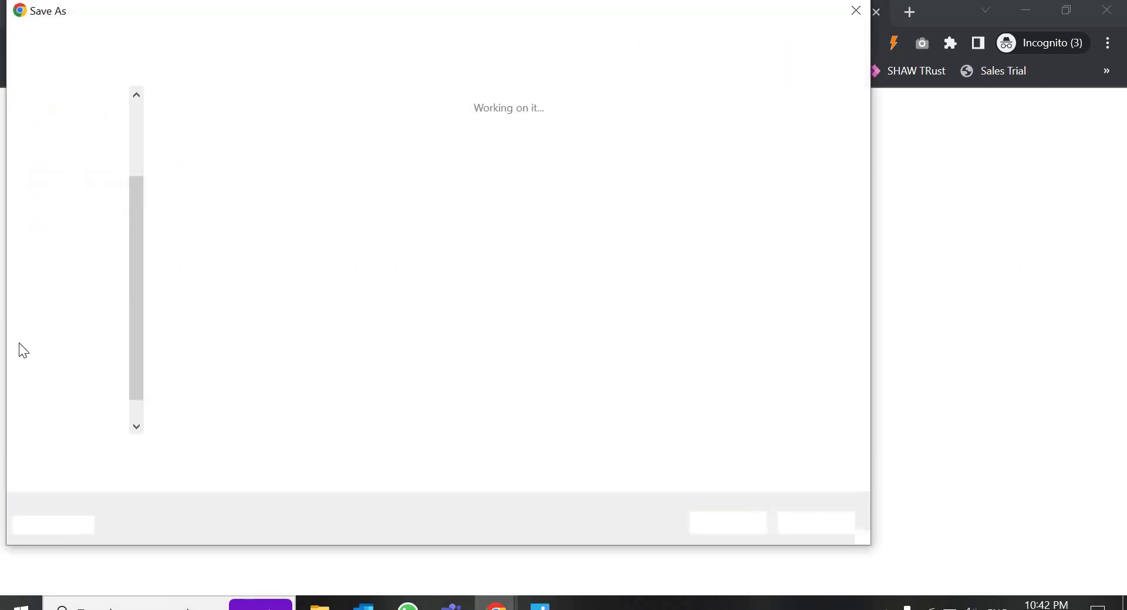
pyautogui.click(728, 523)
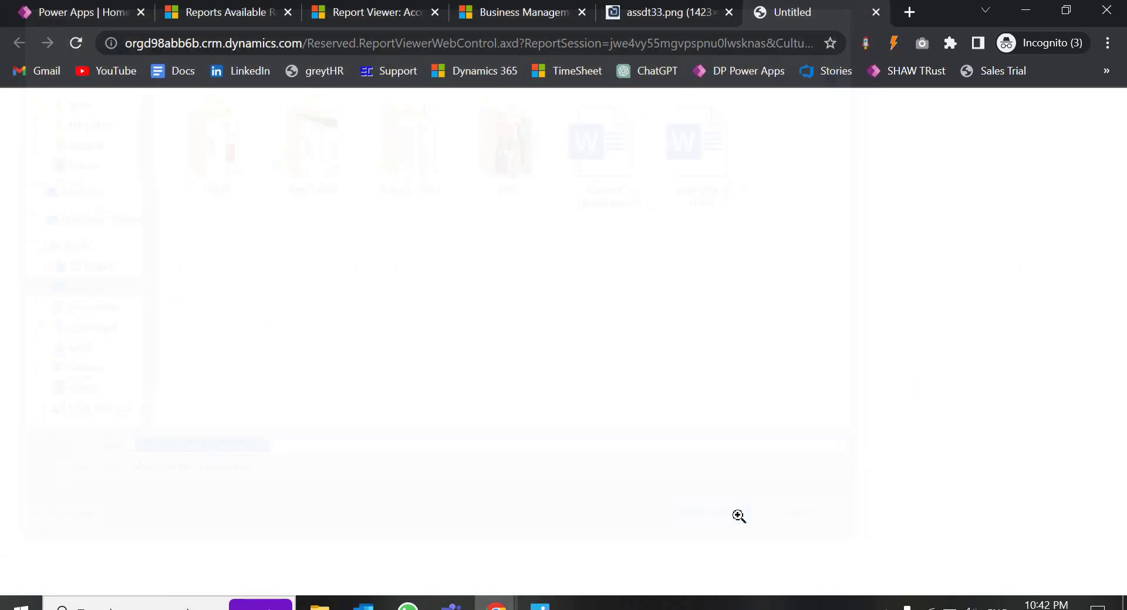
pyautogui.click(100, 584)
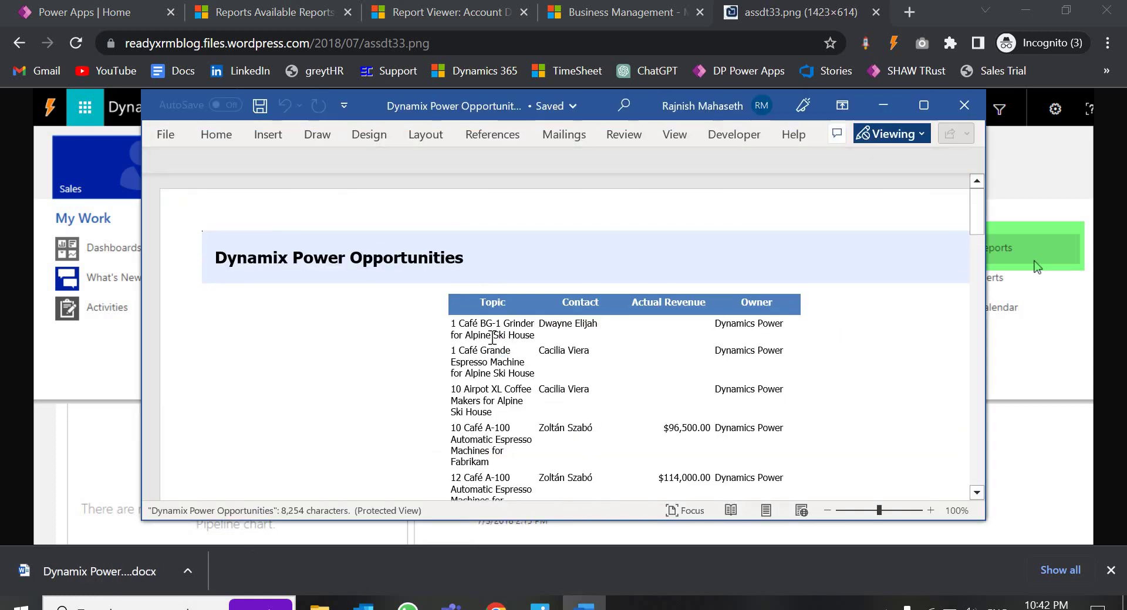
pyautogui.click(965, 105)
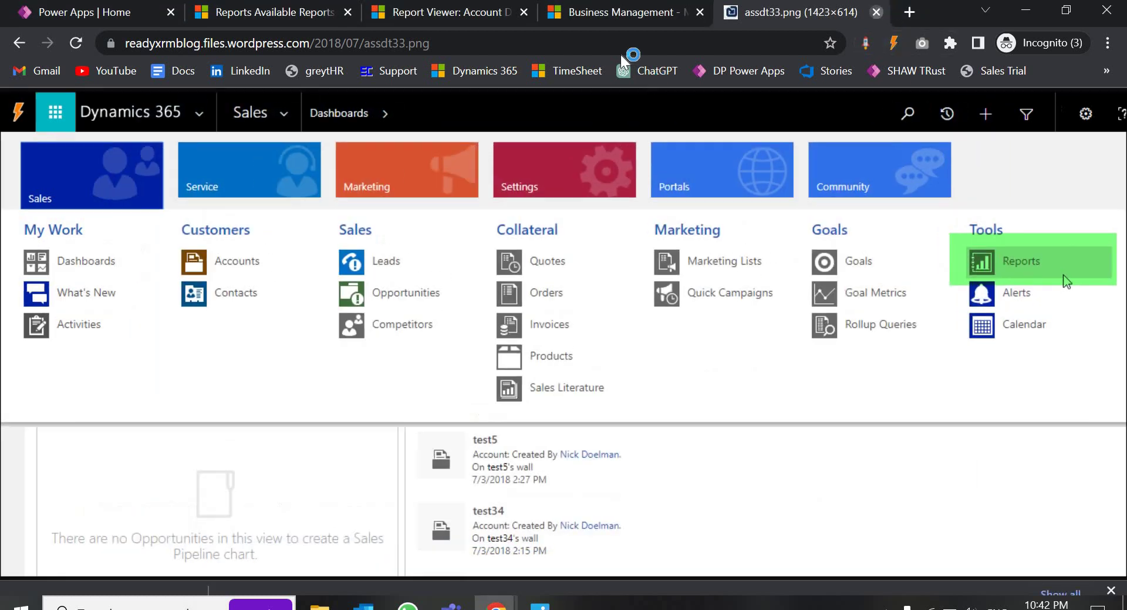
# Step: Close the assdt33.png image and the Account Distribution report, and return to the Available Reports list
pyautogui.hotkey('ctrl', 'w')
pyautogui.click(535, 12)
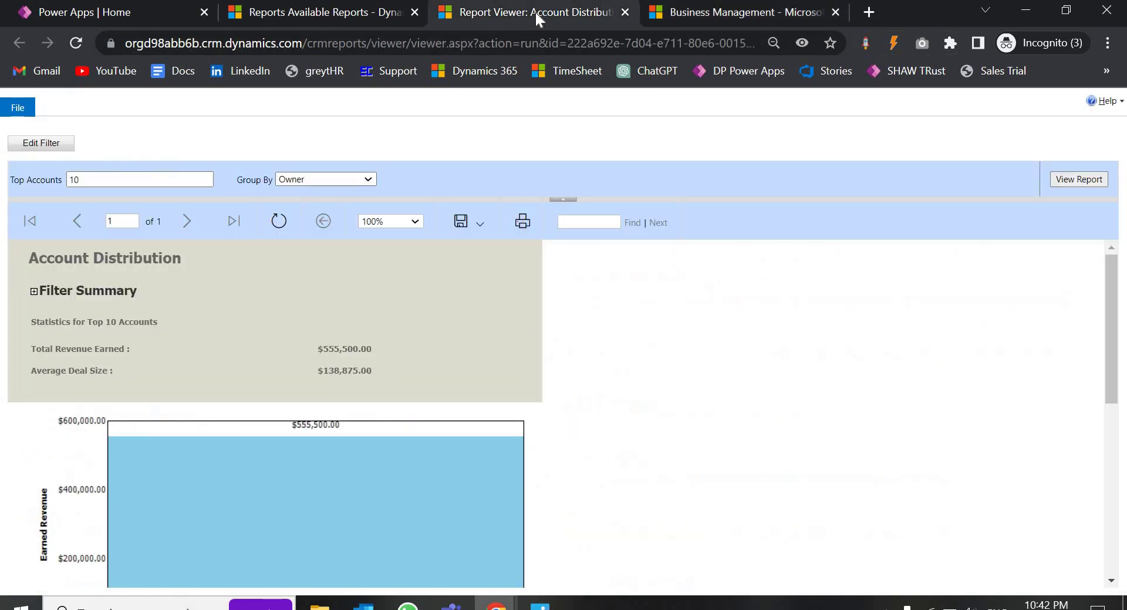
pyautogui.click(624, 12)
pyautogui.click(284, 9)
pyautogui.click(530, 9)
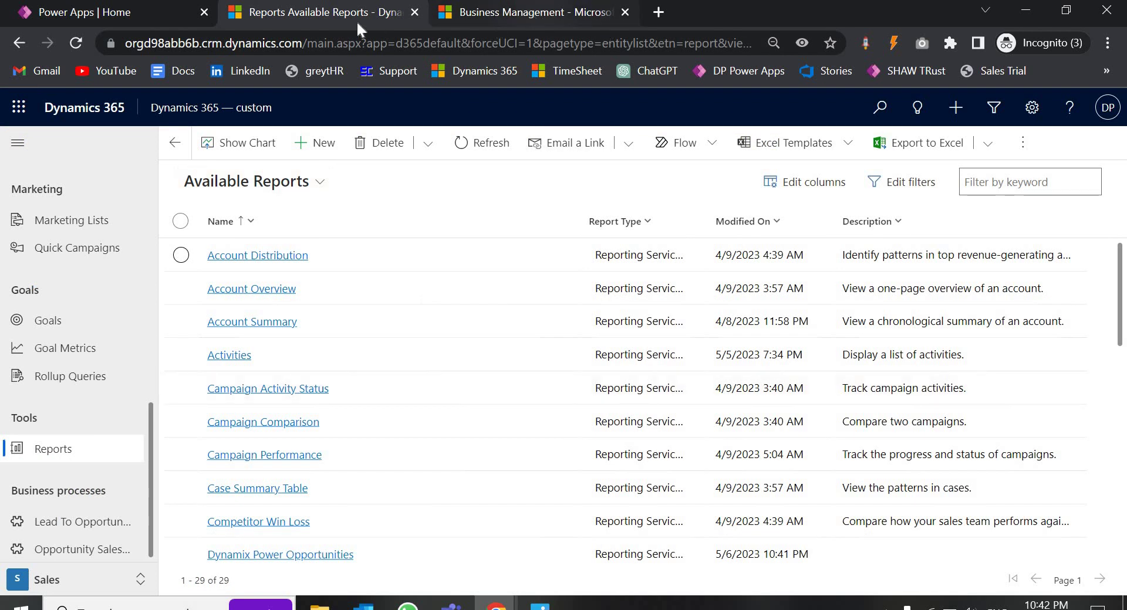
pyautogui.click(341, 13)
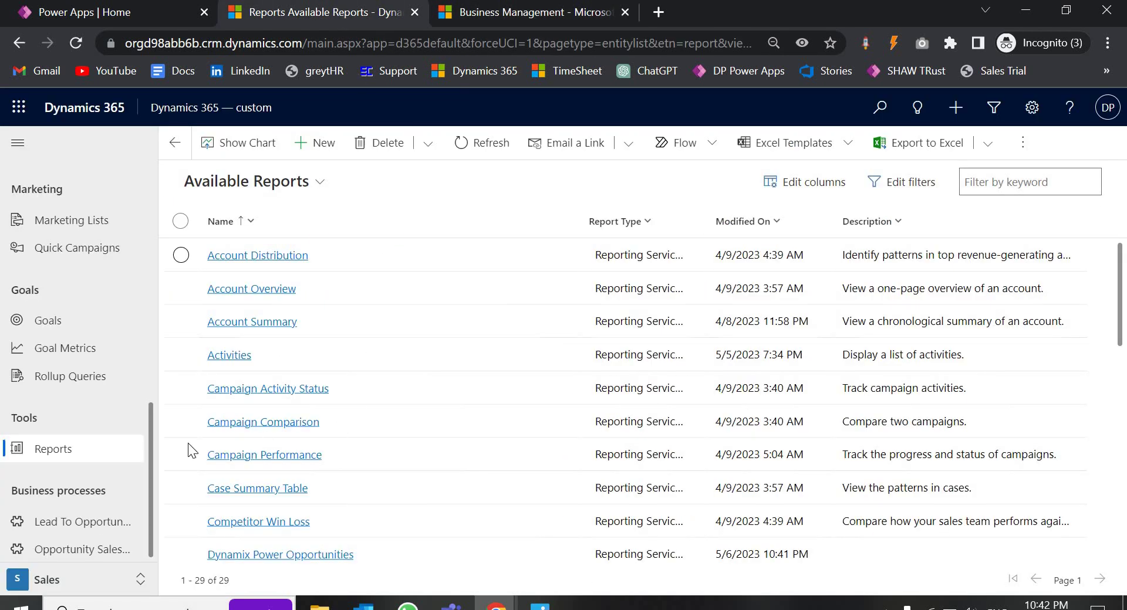
# Step: Open the Dynamix Power Opportunities report for editing from the list and start its Report Wizard
pyautogui.scroll(-1, 284, 386)
pyautogui.scroll(1, 292, 452)
pyautogui.scroll(-3, 264, 461)
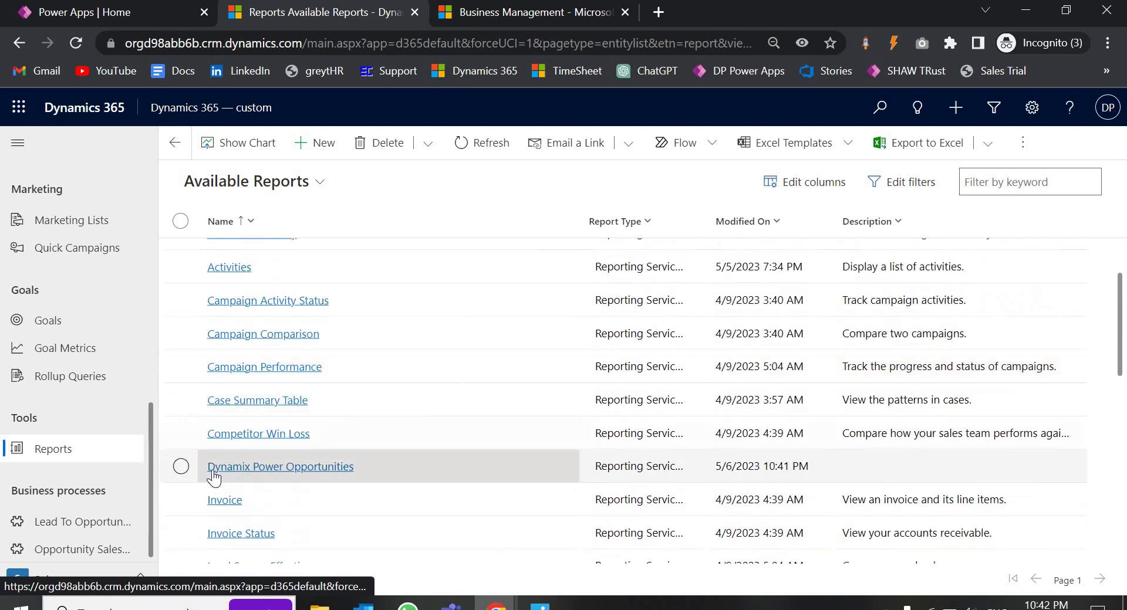
pyautogui.click(182, 468)
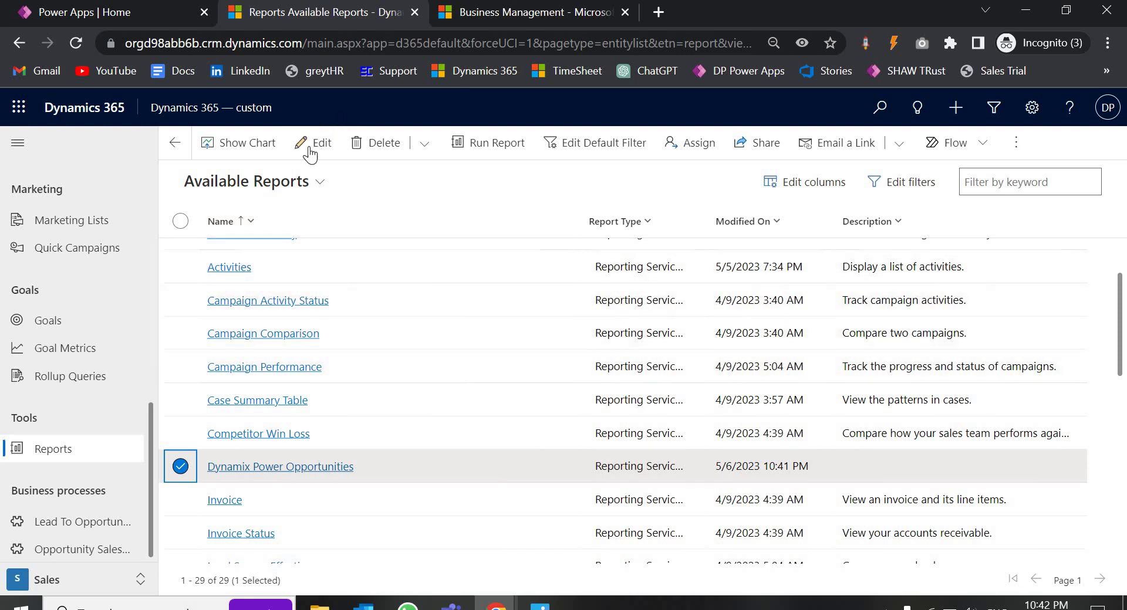
pyautogui.click(309, 146)
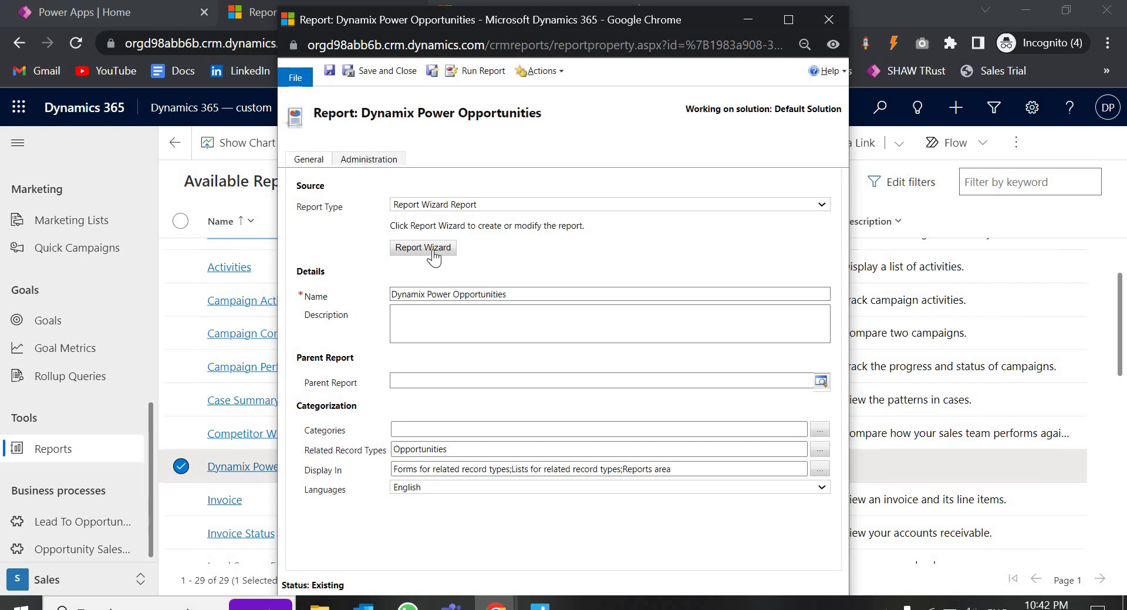
pyautogui.click(433, 249)
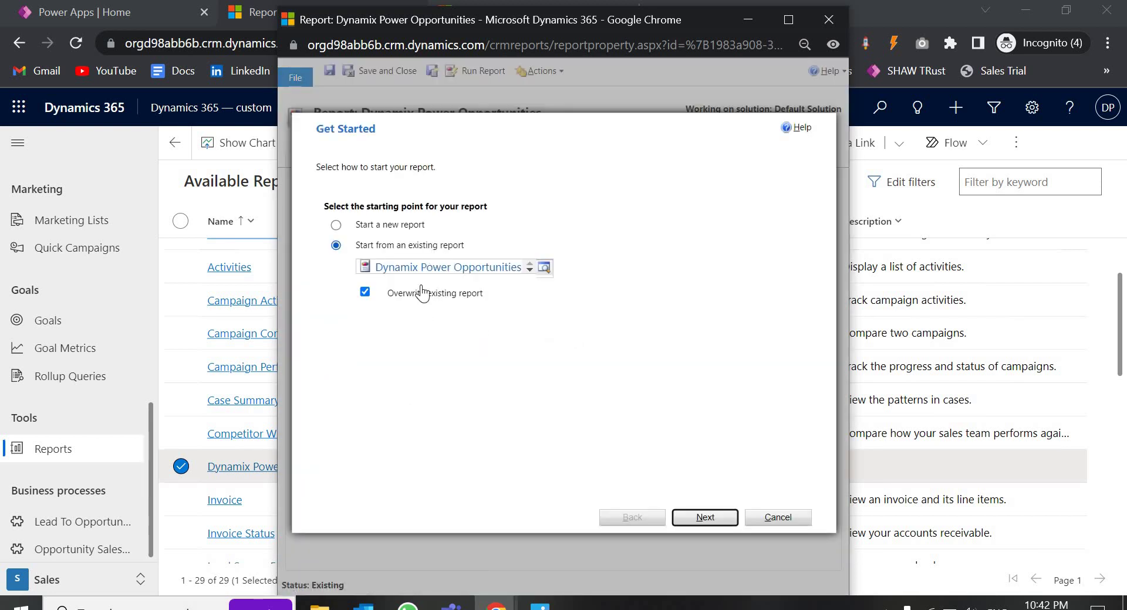
# Step: Overwrite the existing report, keeping its properties, filter and columns, and set the format to Chart and table with the table below the chart
pyautogui.click(716, 518)
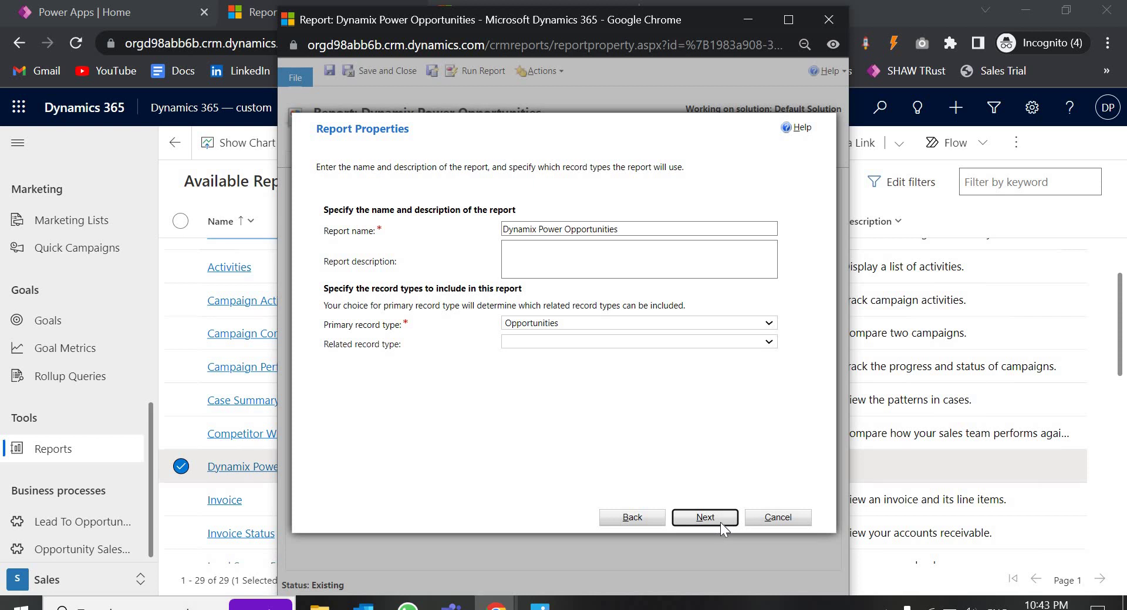
pyautogui.click(720, 523)
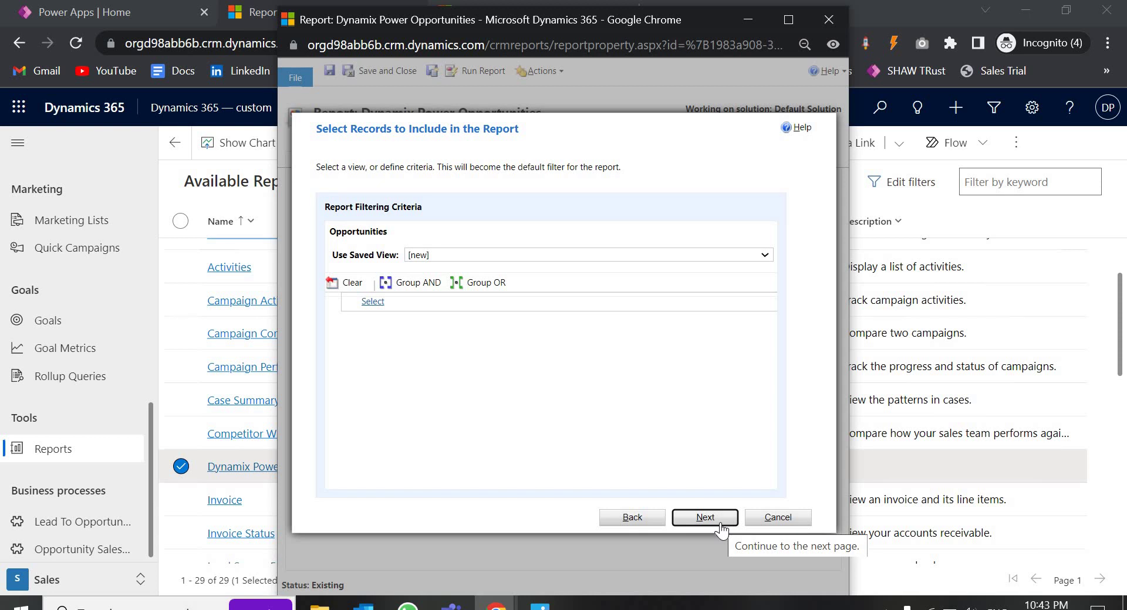
pyautogui.click(720, 521)
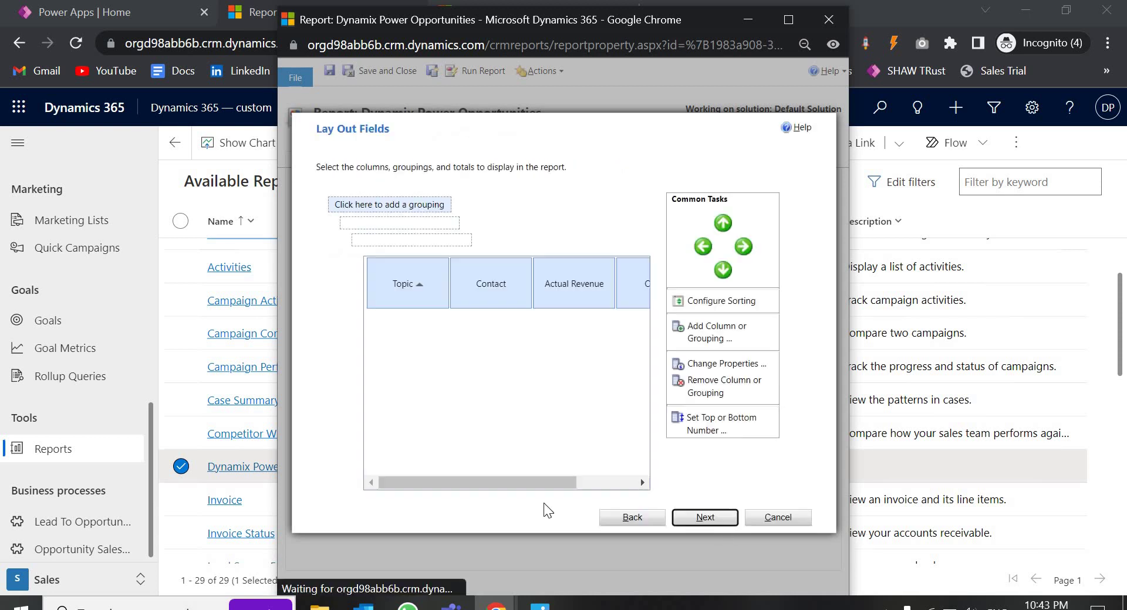
pyautogui.press('Return')
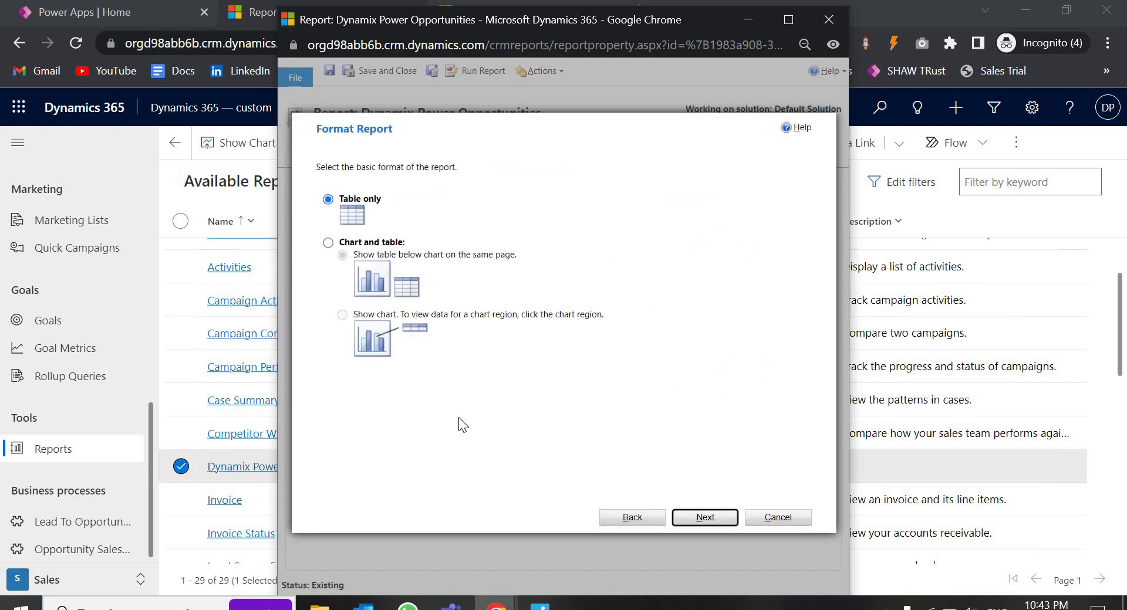
pyautogui.click(327, 243)
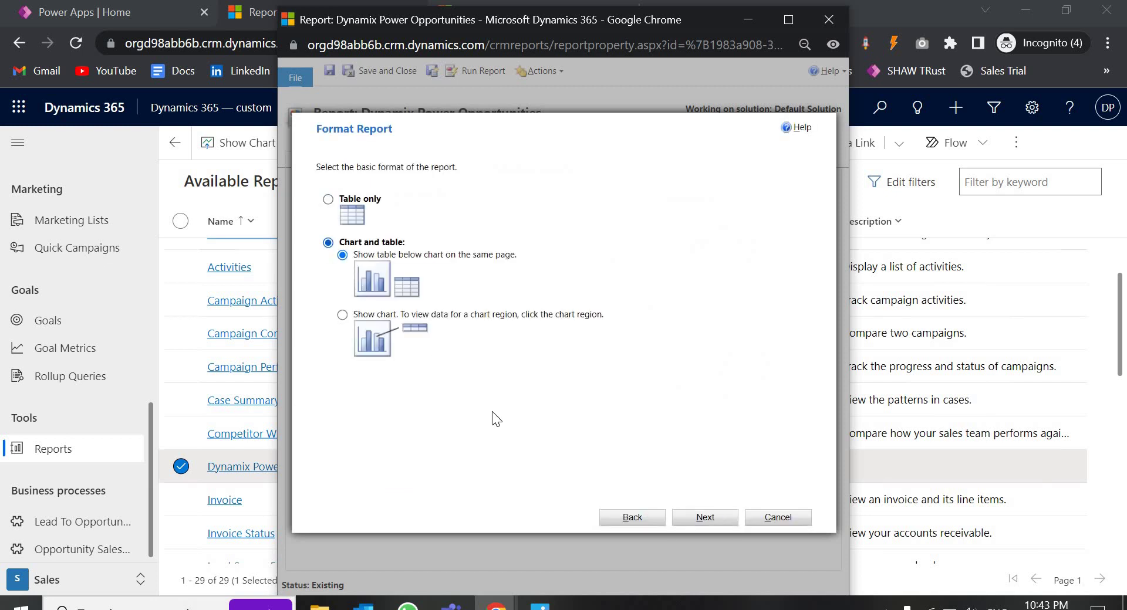
pyautogui.click(701, 520)
# Step: Make the chart a pie chart with Topic as slices and Actual Revenue as values
pyautogui.click(375, 326)
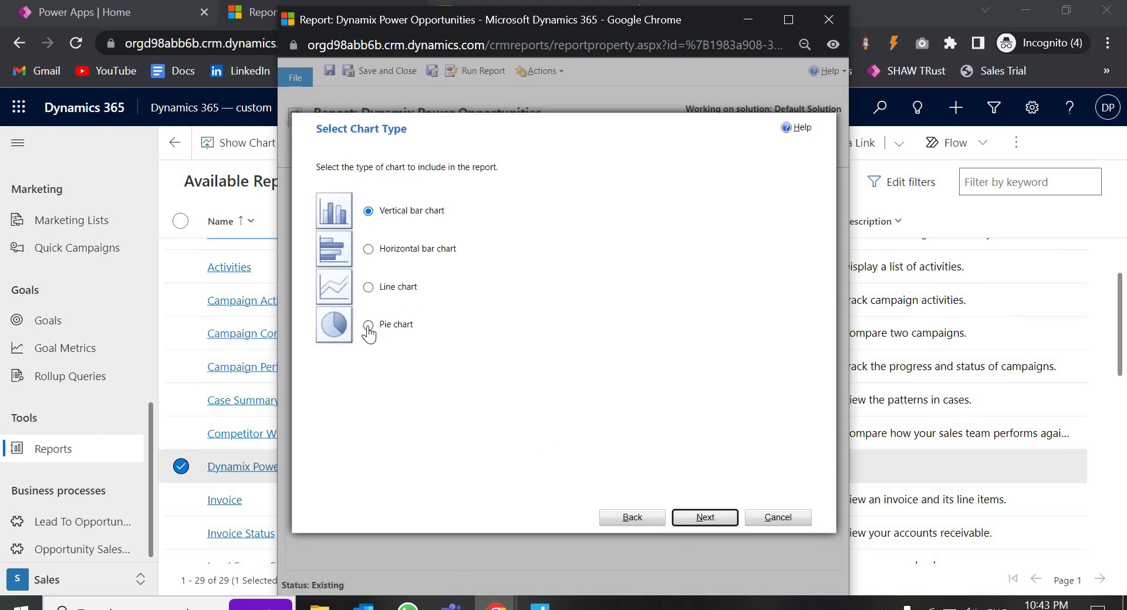
pyautogui.click(724, 515)
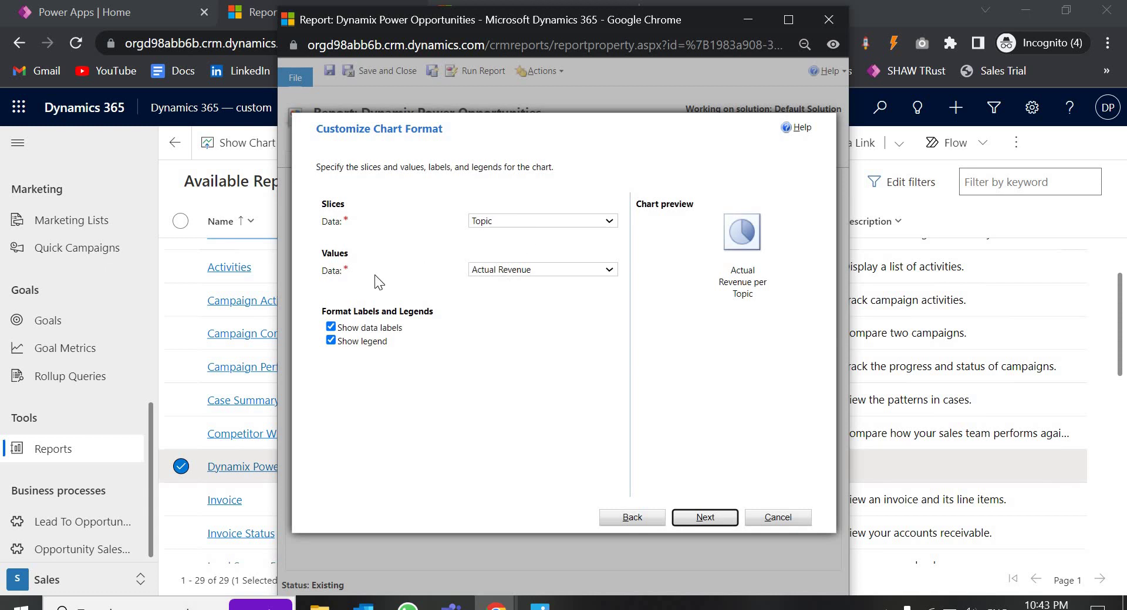
pyautogui.click(517, 273)
pyautogui.click(520, 285)
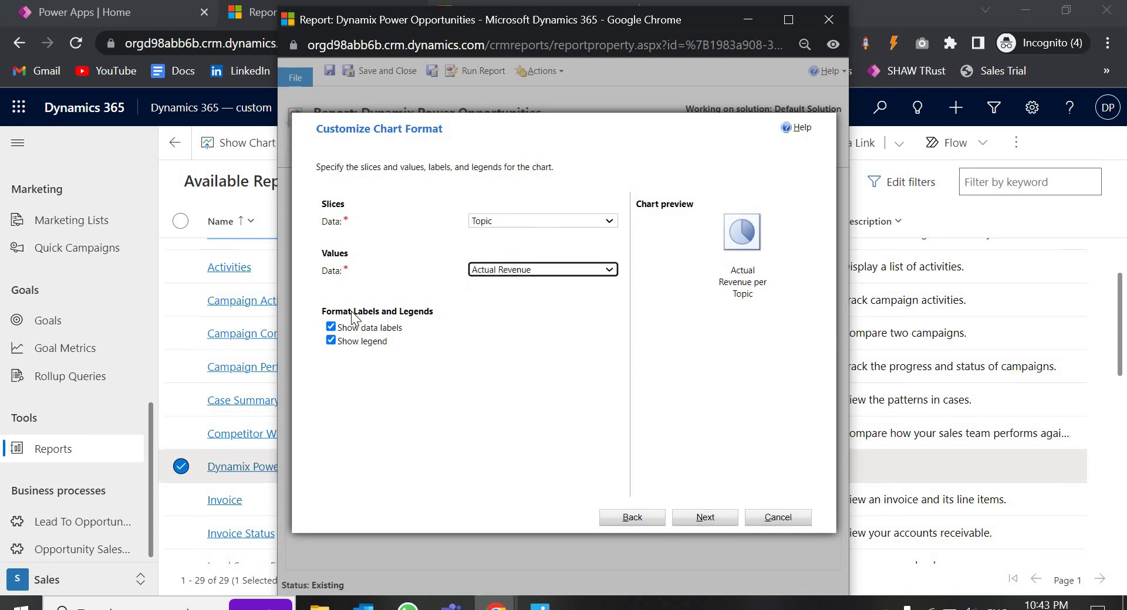
# Step: Accept the pie chart's labels and legend, save the report from the summary and finish the Report Wizard
pyautogui.click(722, 516)
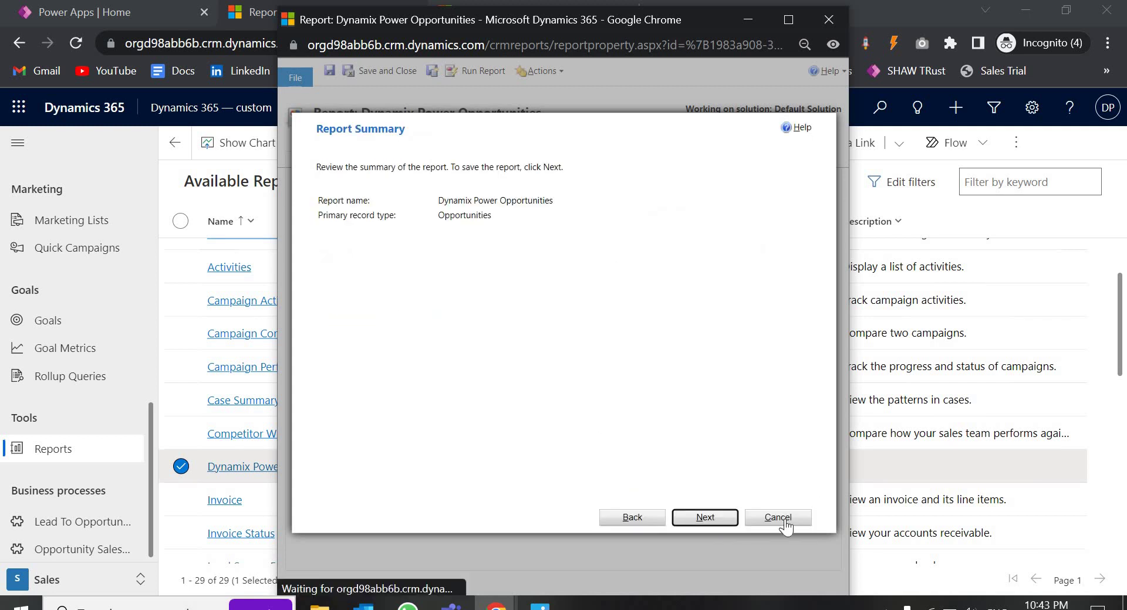
pyautogui.click(709, 522)
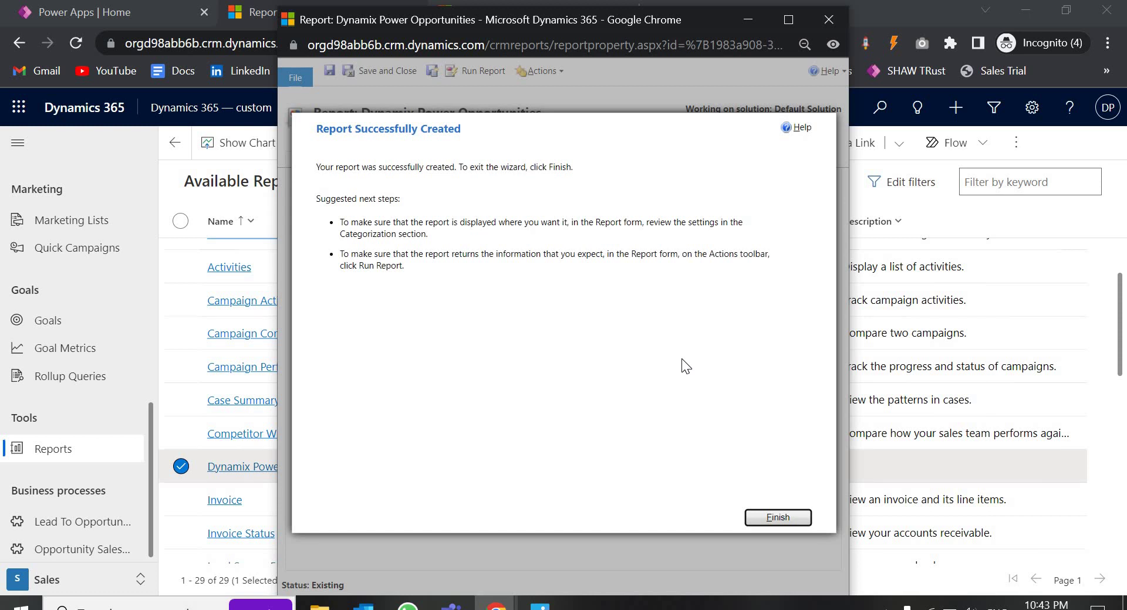
pyautogui.click(778, 518)
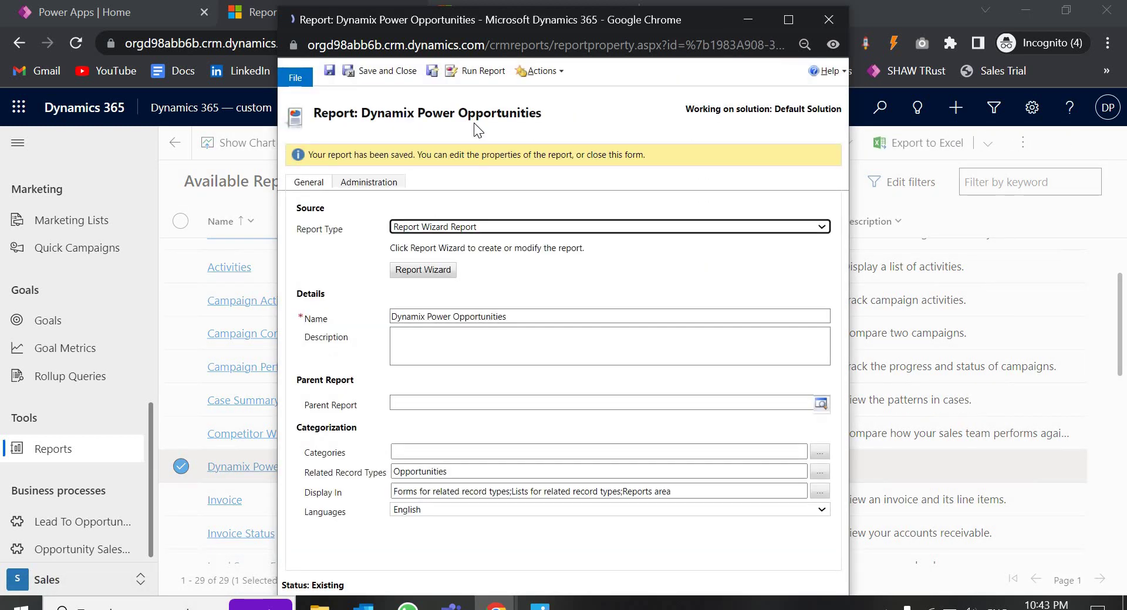
# Step: Run the Dynamix Power Opportunities report, review its pie chart and legend, and close the report viewer
pyautogui.click(486, 74)
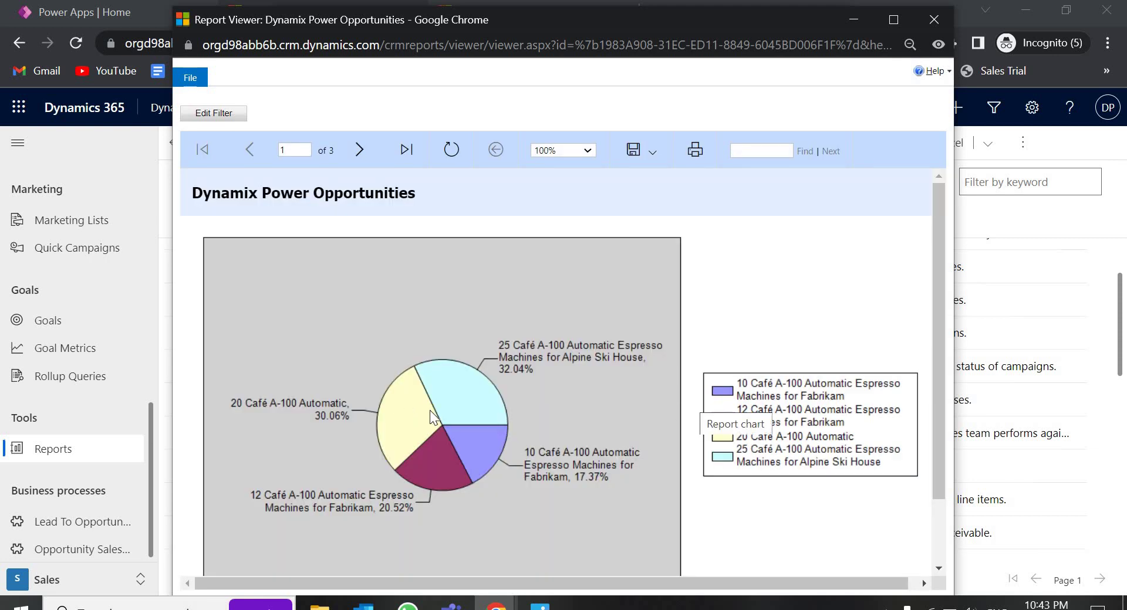
pyautogui.scroll(-2, 429, 410)
pyautogui.scroll(2, 452, 326)
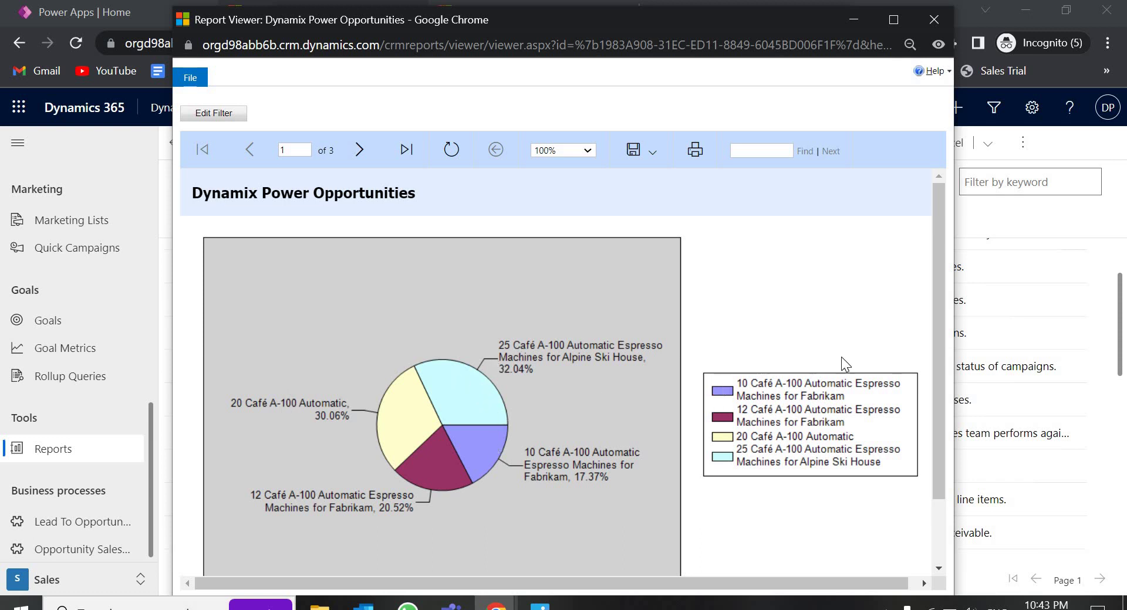
pyautogui.scroll(-2, 409, 348)
pyautogui.scroll(2, 408, 348)
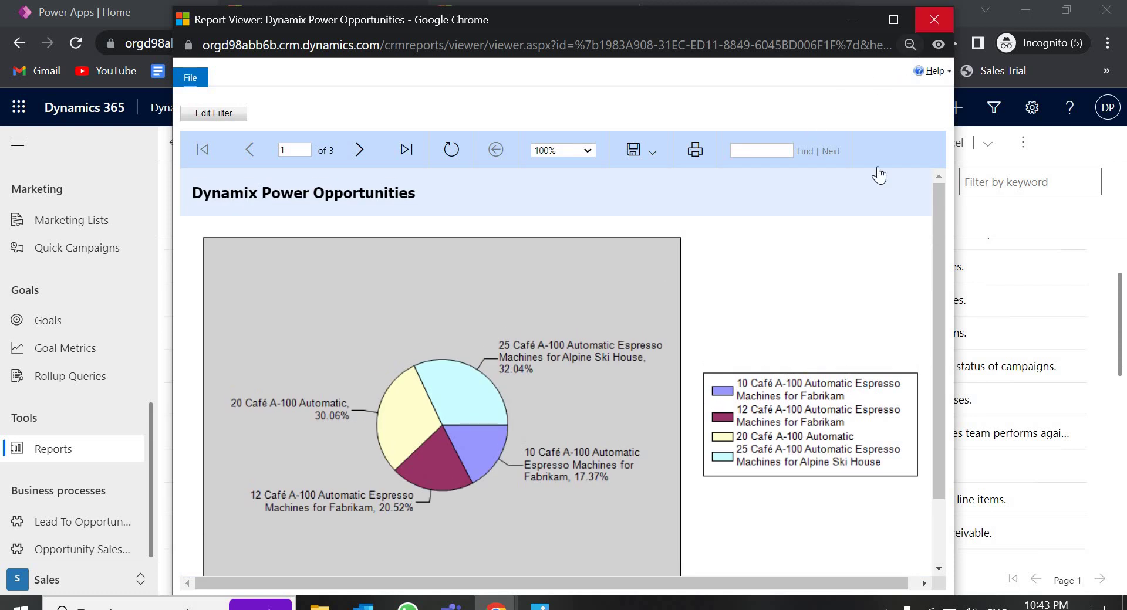
pyautogui.click(934, 19)
# Step: Restart the Report Wizard on the existing report, keeping its overwrite option, properties, filter, columns and Chart and table format
pyautogui.click(433, 273)
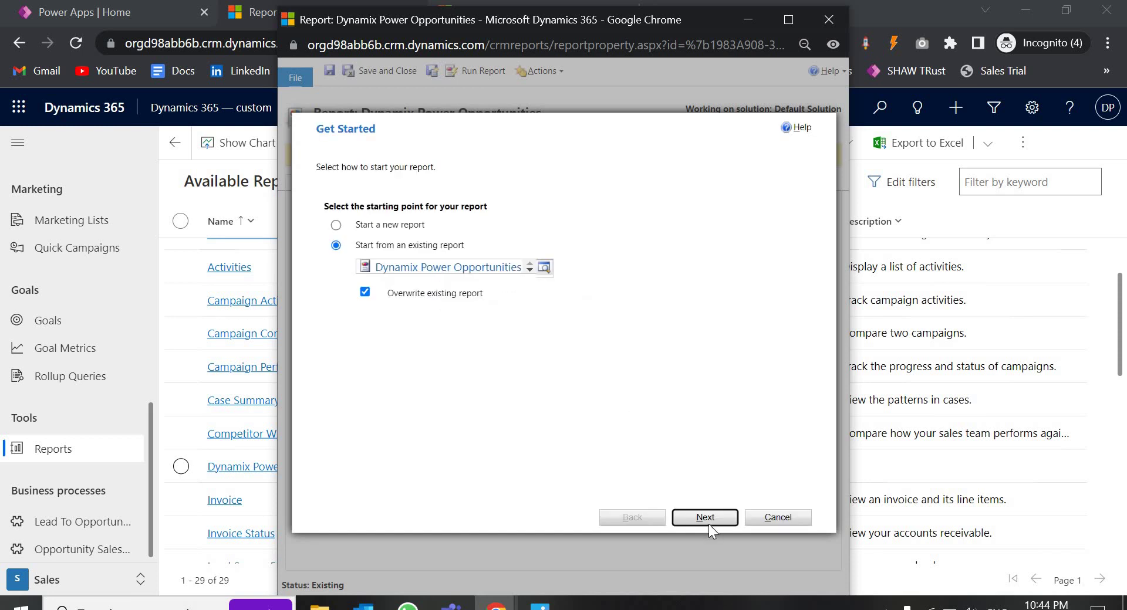
pyautogui.click(709, 524)
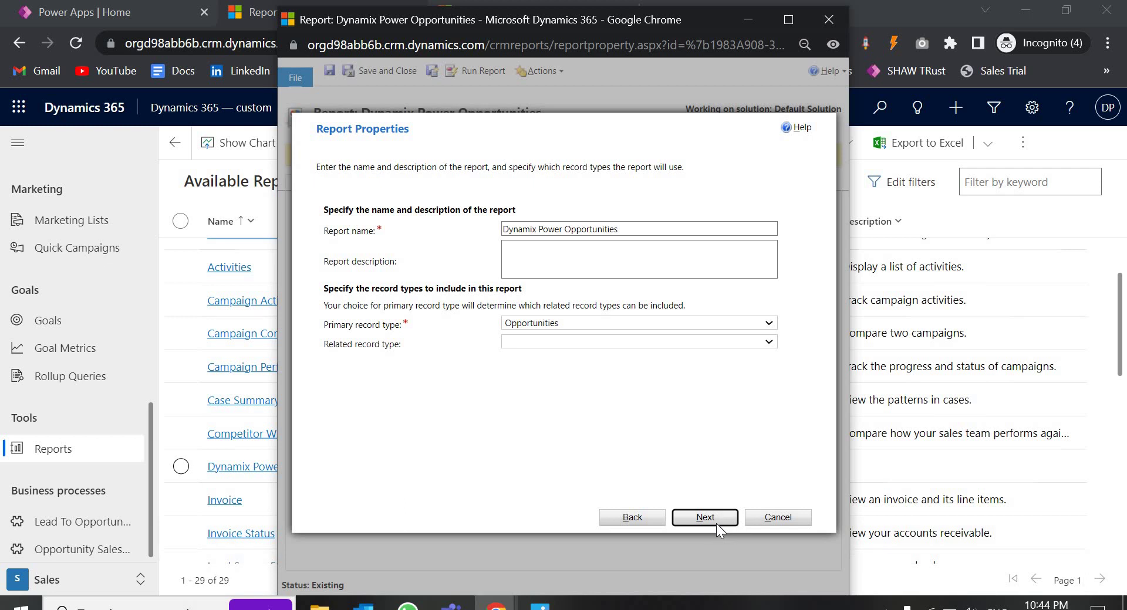
pyautogui.click(716, 524)
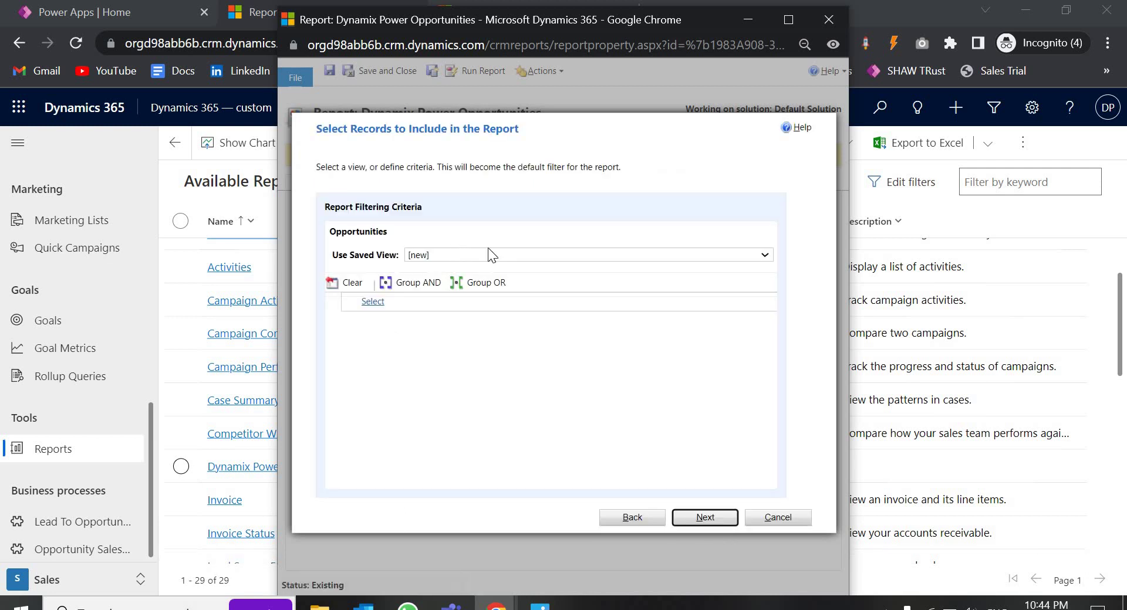
pyautogui.click(698, 516)
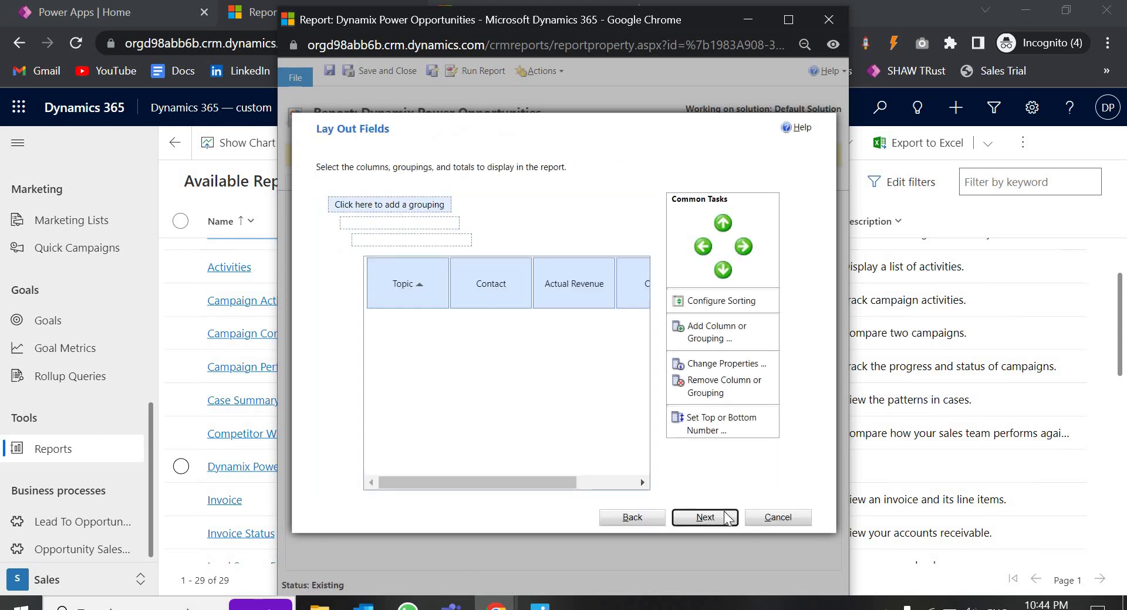
pyautogui.click(702, 516)
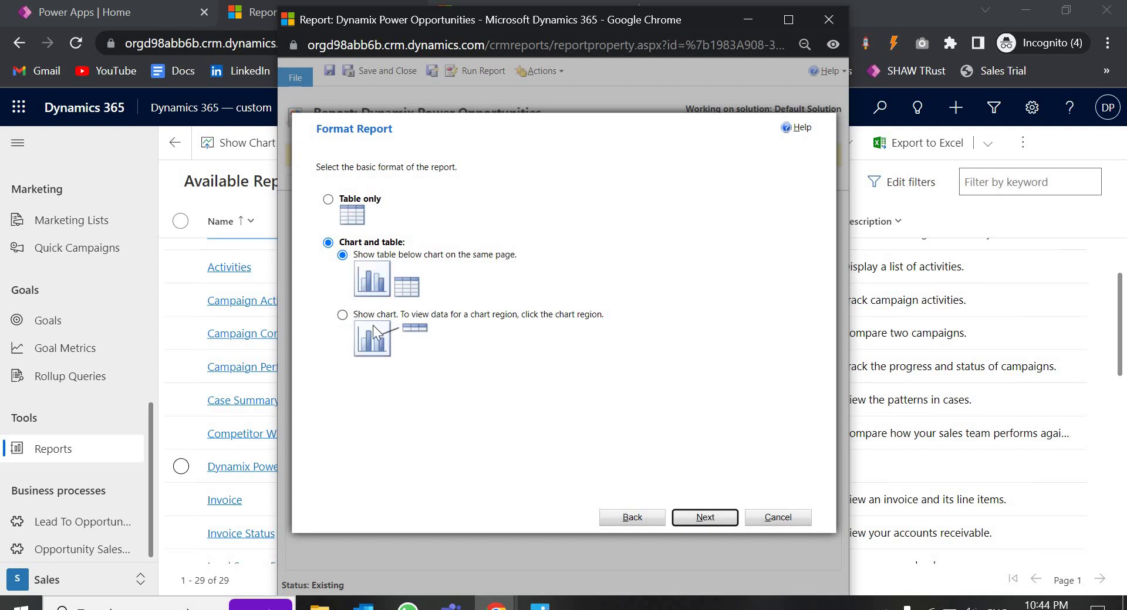
pyautogui.click(673, 512)
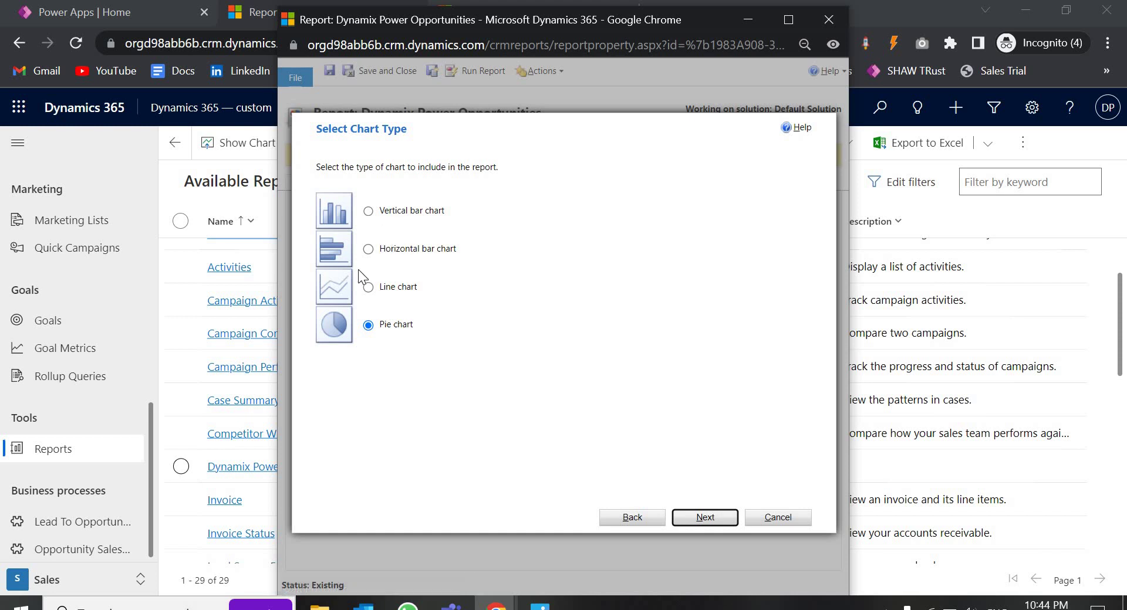
# Step: Change the chart type to Horizontal bar chart, keep the remaining chart settings, and save the report to finish the wizard
pyautogui.click(368, 249)
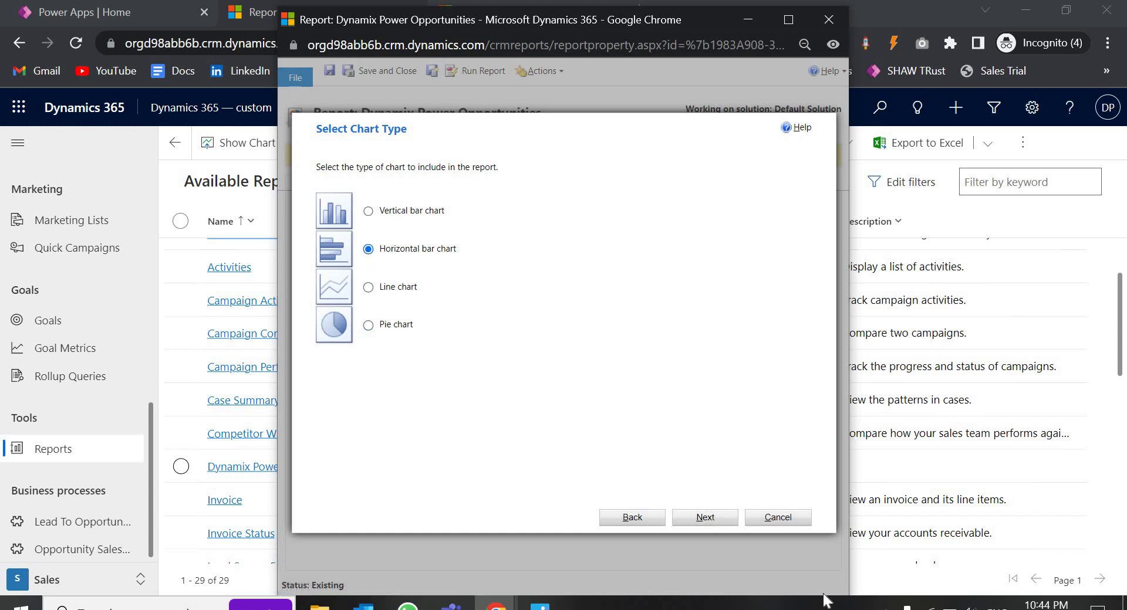
pyautogui.click(687, 520)
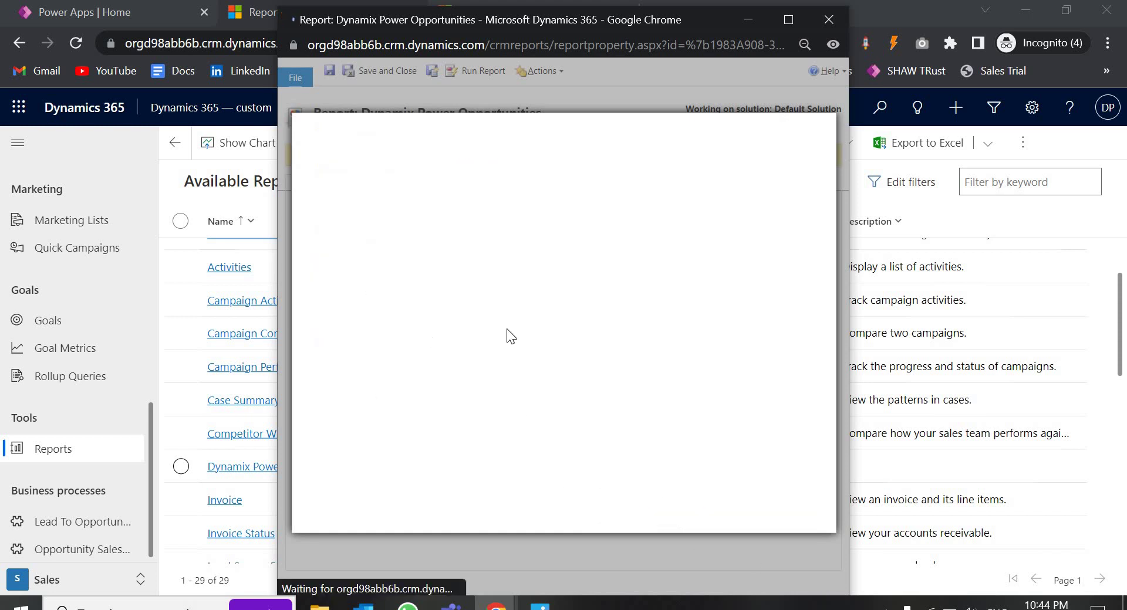
pyautogui.click(706, 520)
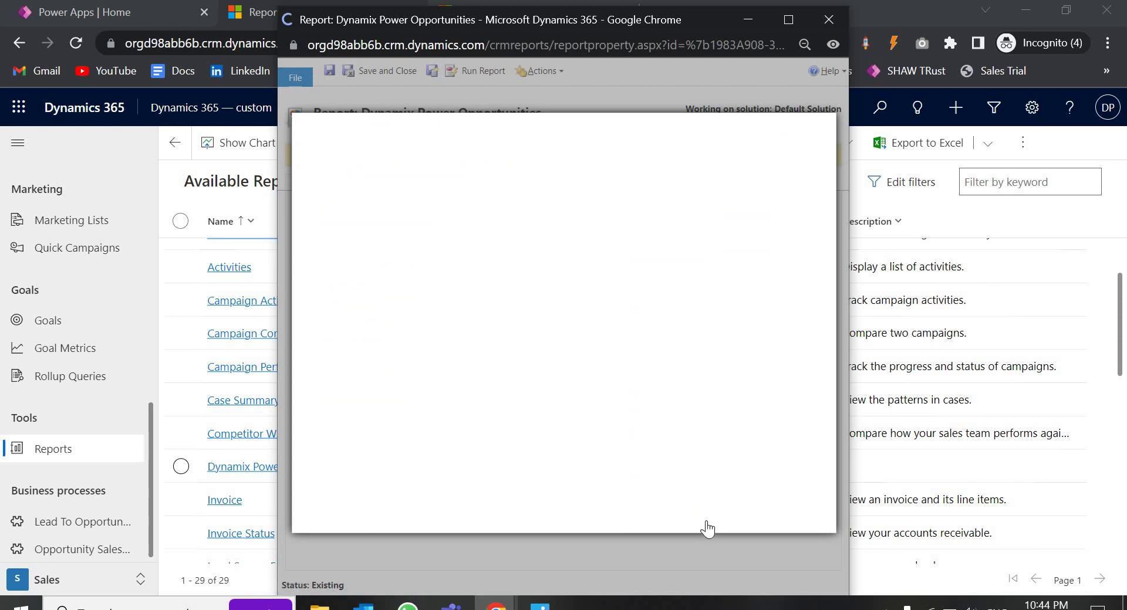
pyautogui.click(706, 520)
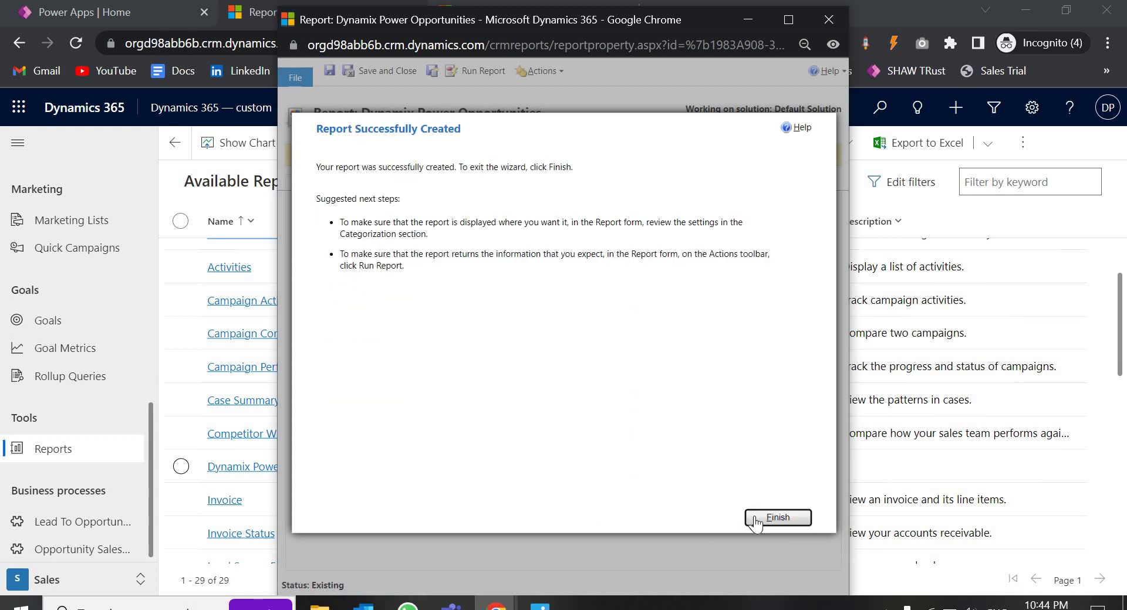
pyautogui.press('Return')
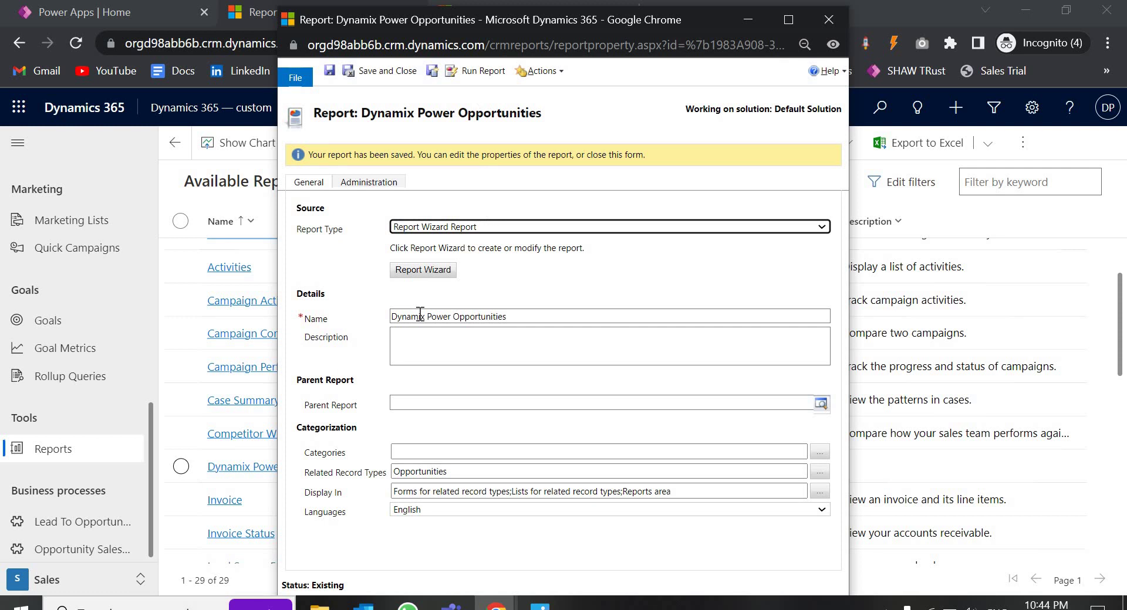
# Step: Run the report again, examine the horizontal bar chart of Actual Revenue by Topic, and close the report viewer
pyautogui.click(468, 73)
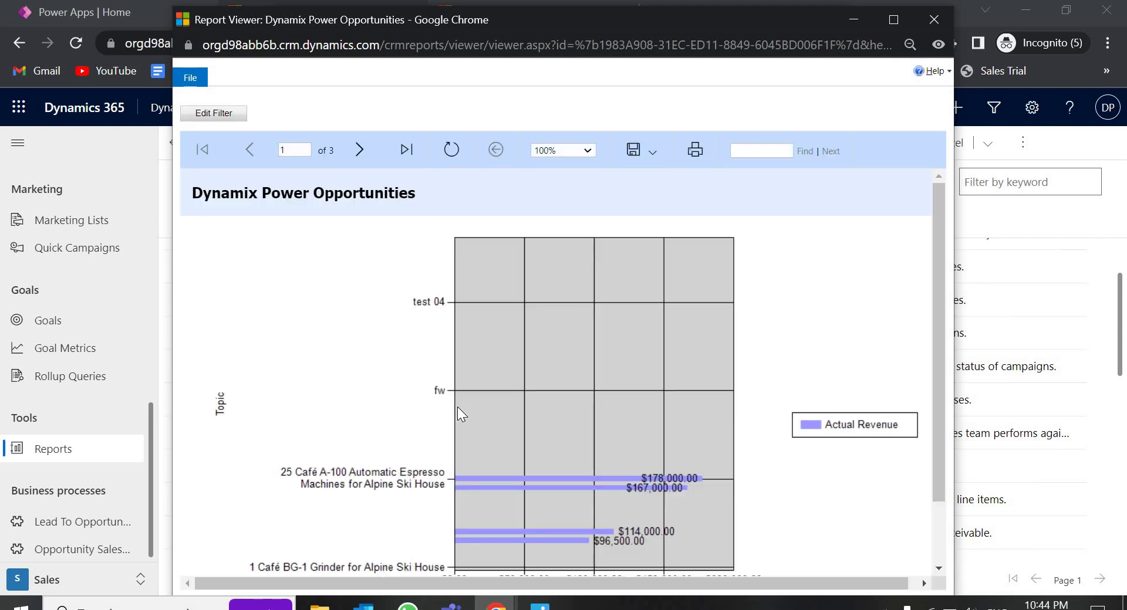
pyautogui.scroll(-2, 457, 406)
pyautogui.scroll(2, 245, 254)
pyautogui.scroll(-2, 384, 336)
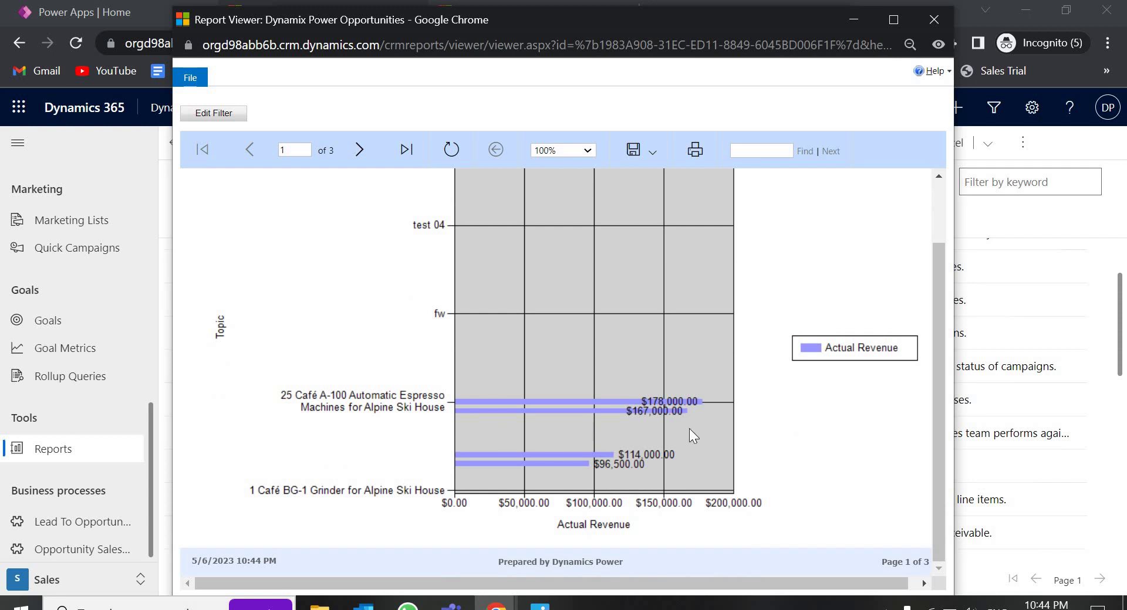
pyautogui.scroll(2, 381, 416)
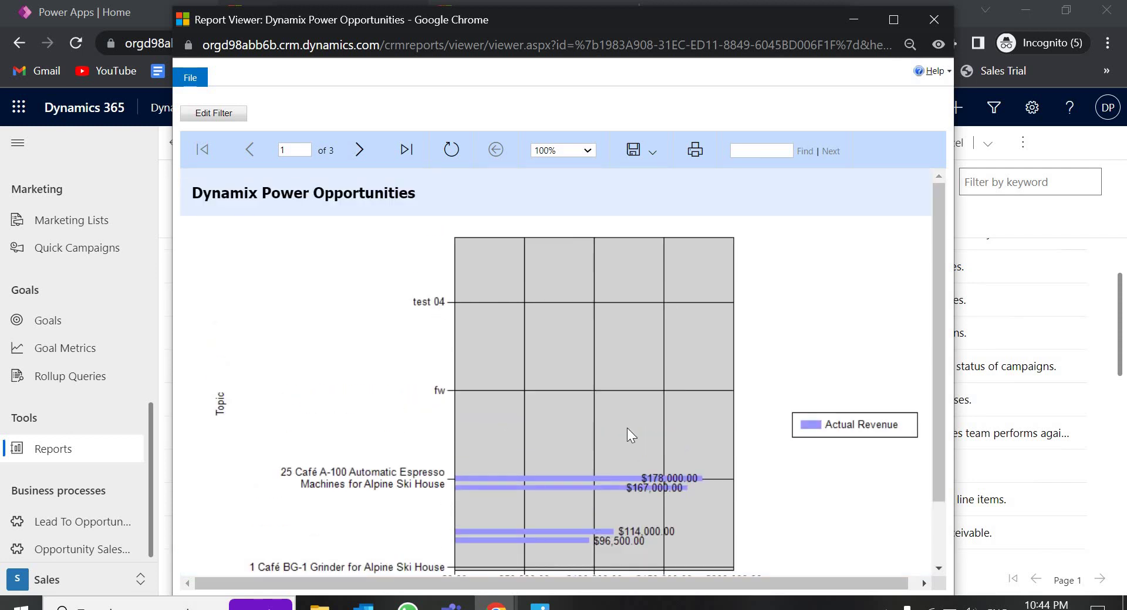
pyautogui.click(934, 20)
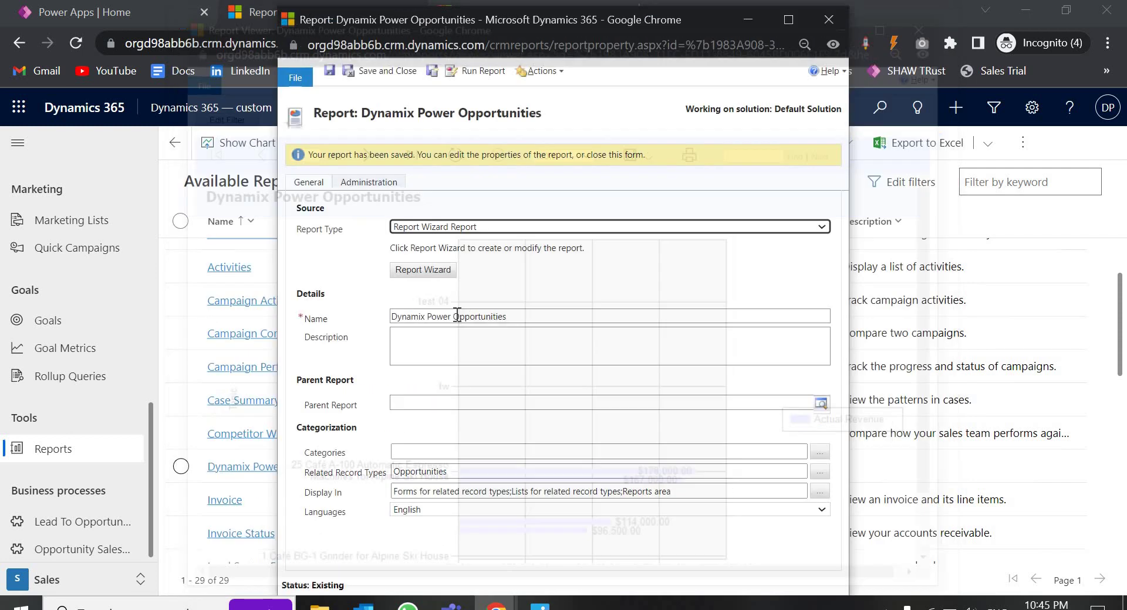
# Step: Look over the additional actions offered for the report, and save and close its form
pyautogui.click(558, 74)
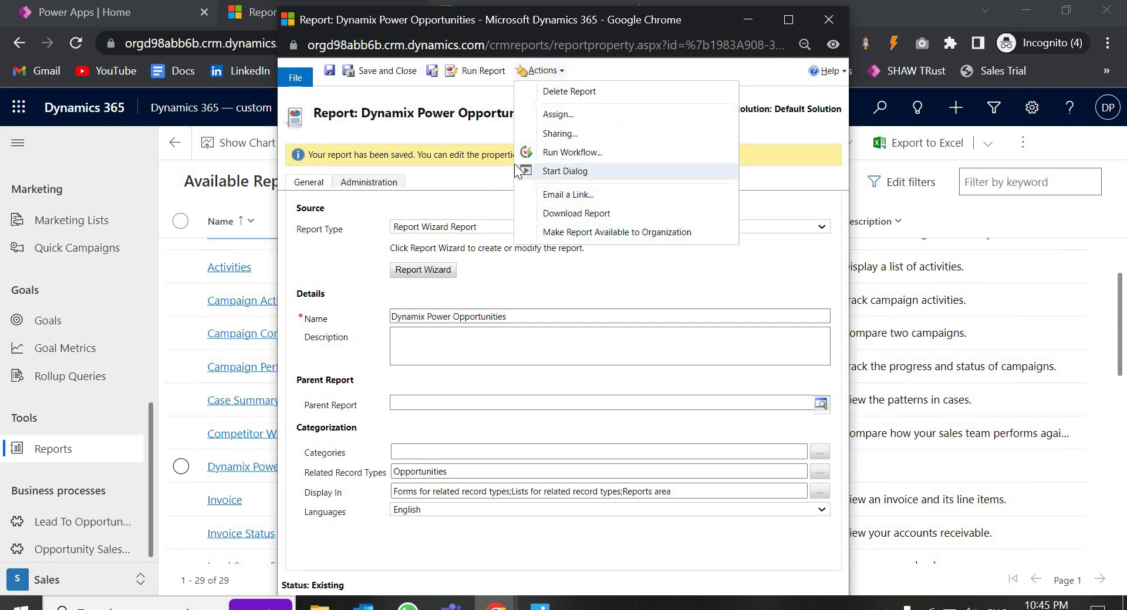
pyautogui.click(387, 74)
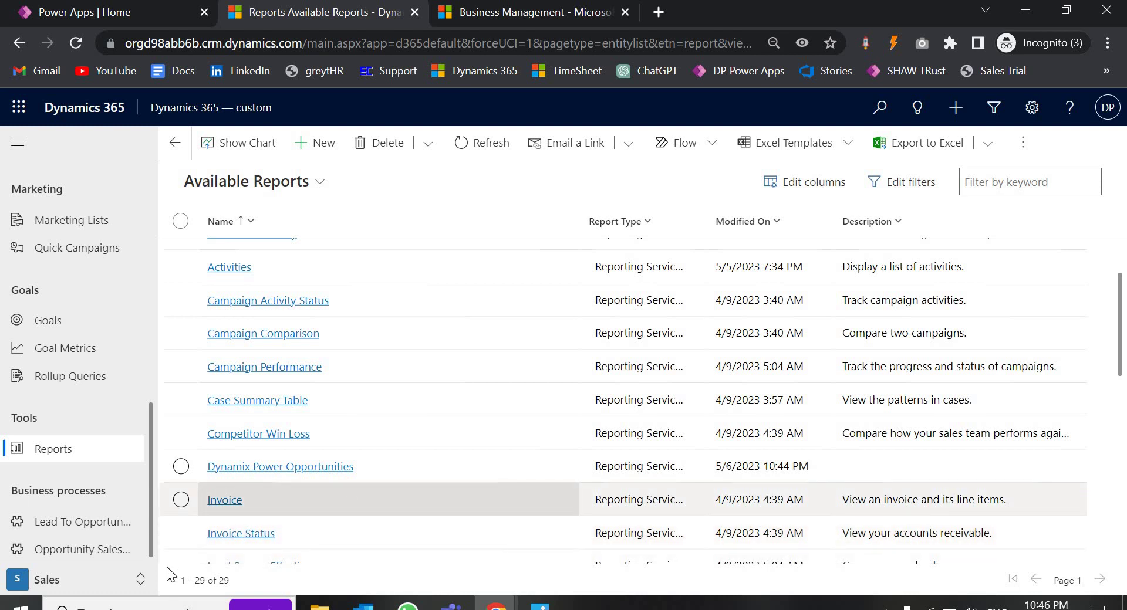
# Step: Select the Activities report in the Available Reports list
pyautogui.click(182, 268)
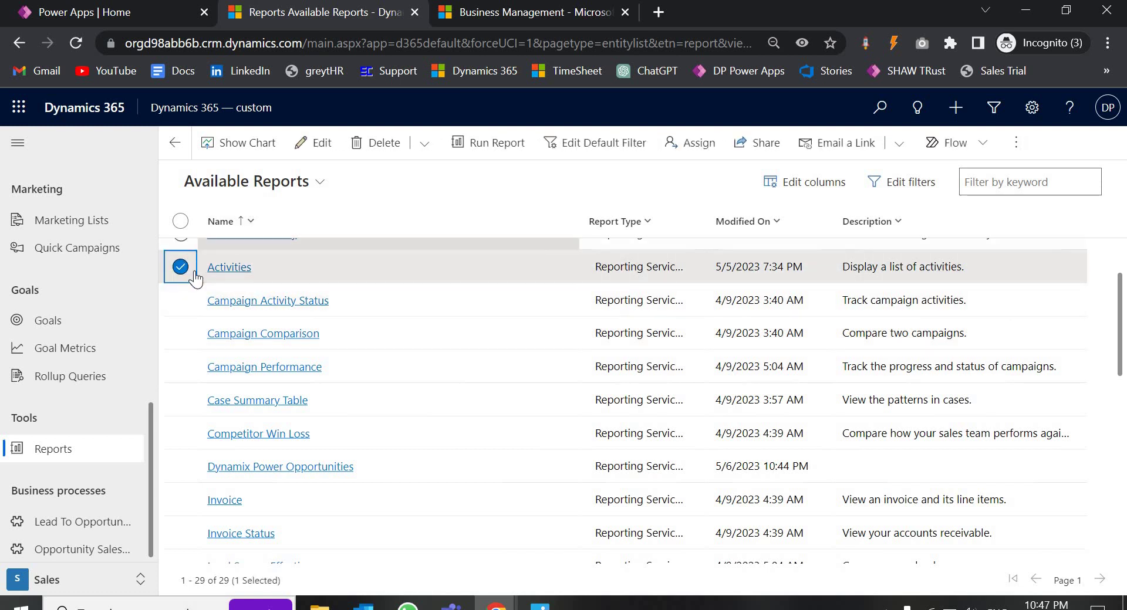